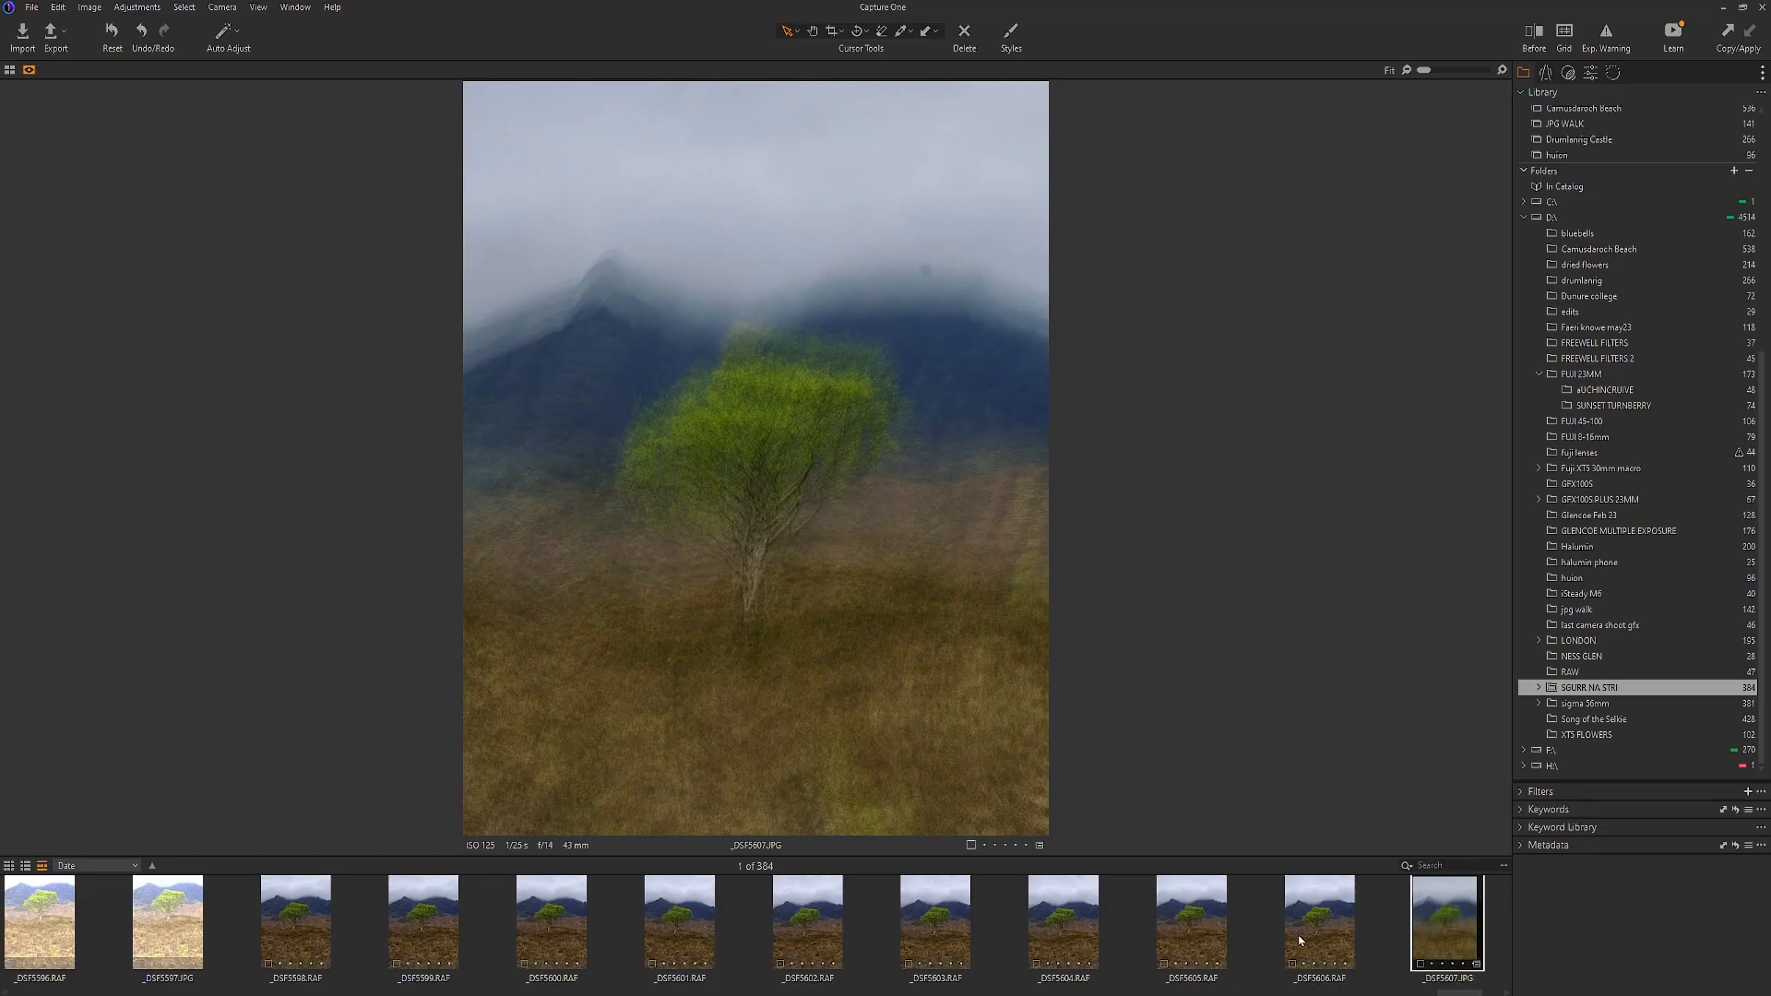
- Open the sharp tree frame _DSF5600.RAF for editing in Adobe Photoshop 2023
click(1301, 940)
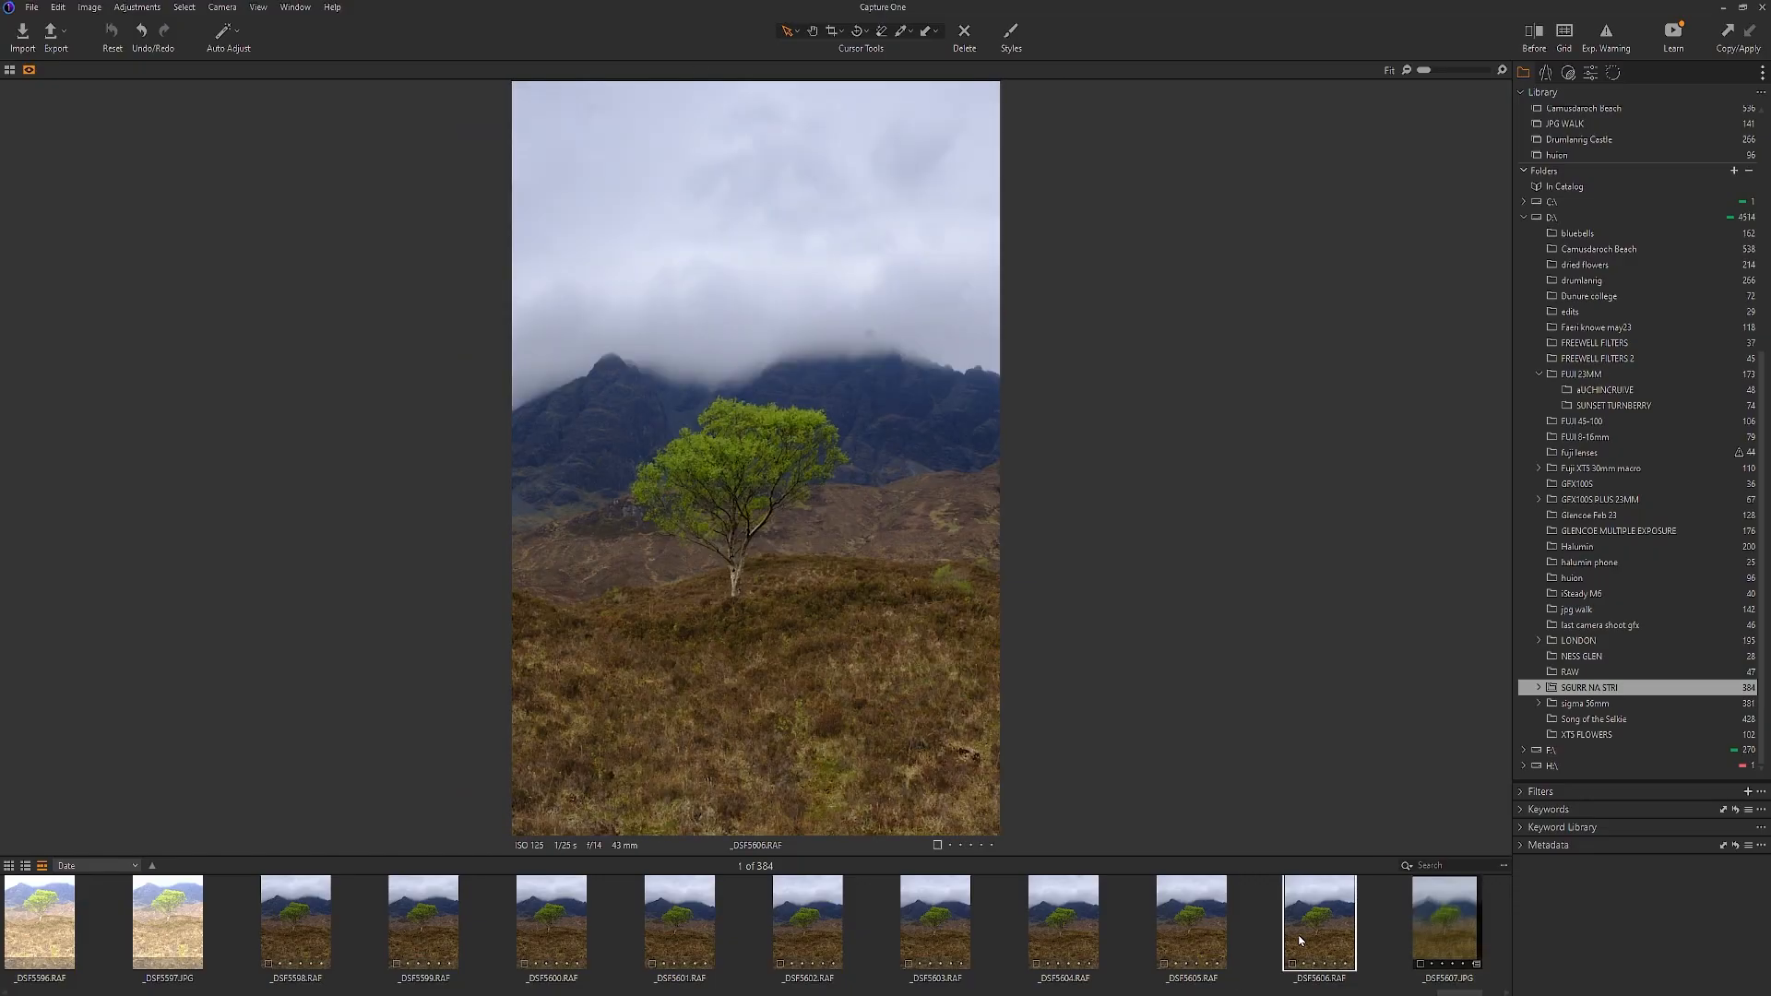
scroll(714, 462, up, 2)
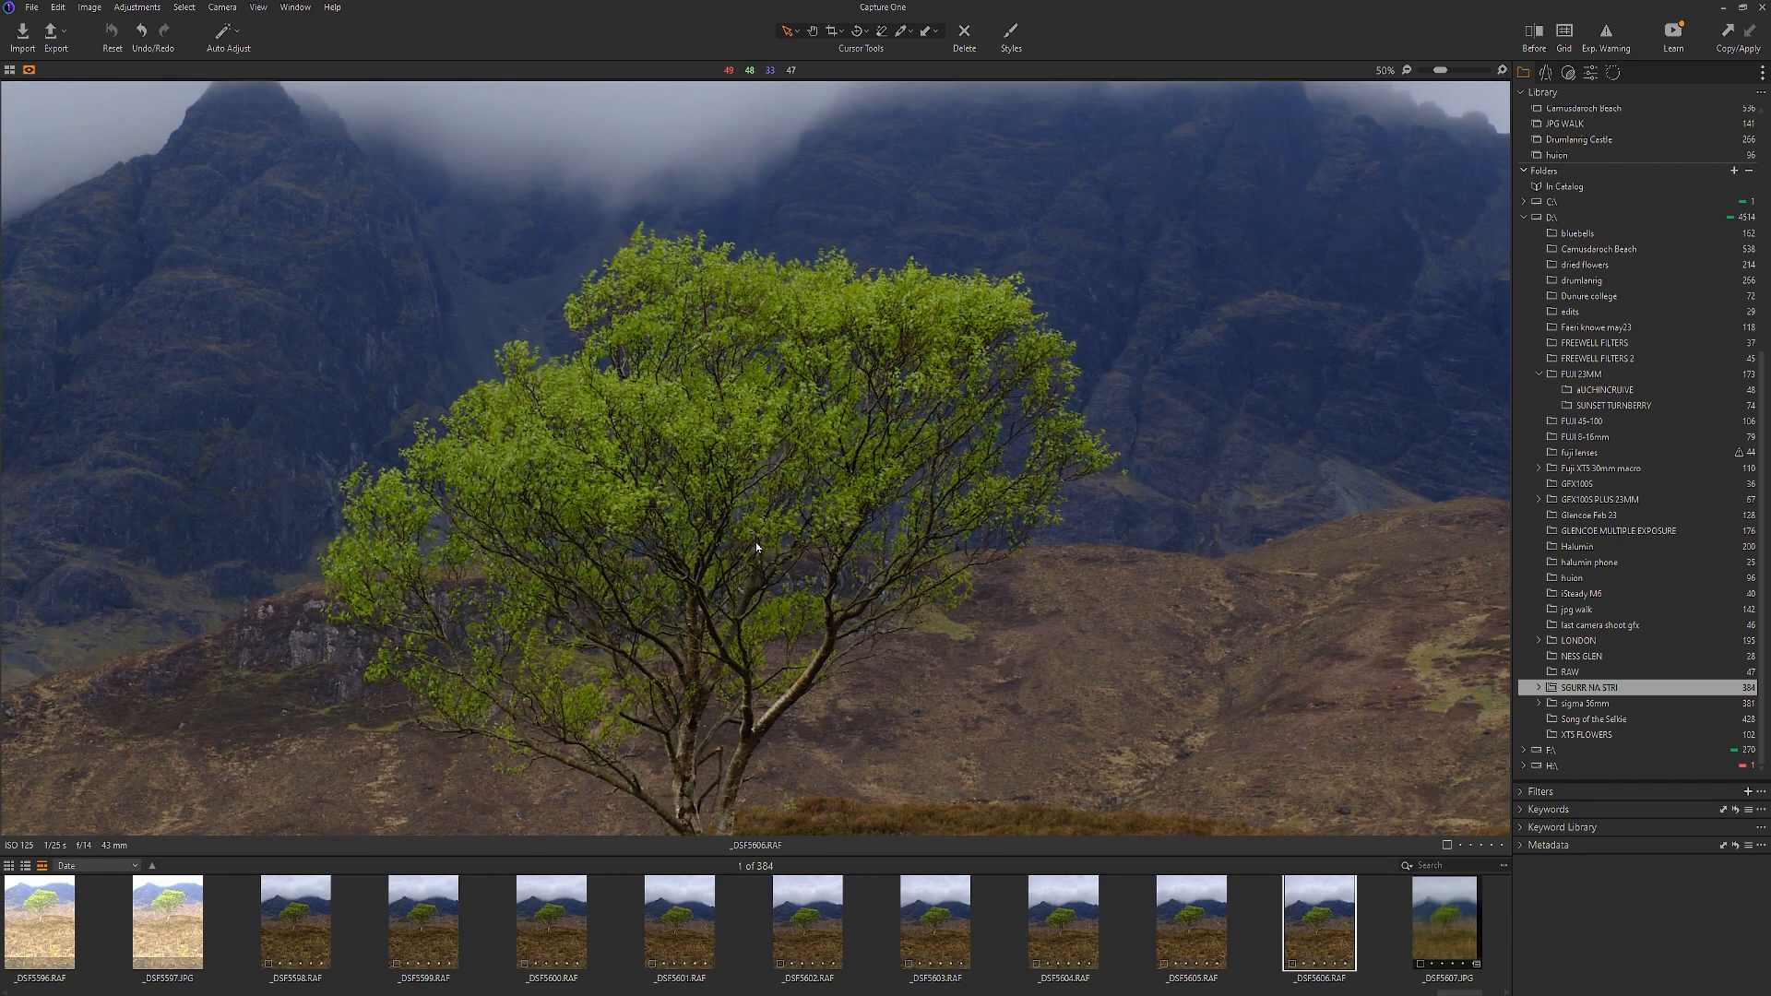
scroll(756, 547, down, 2)
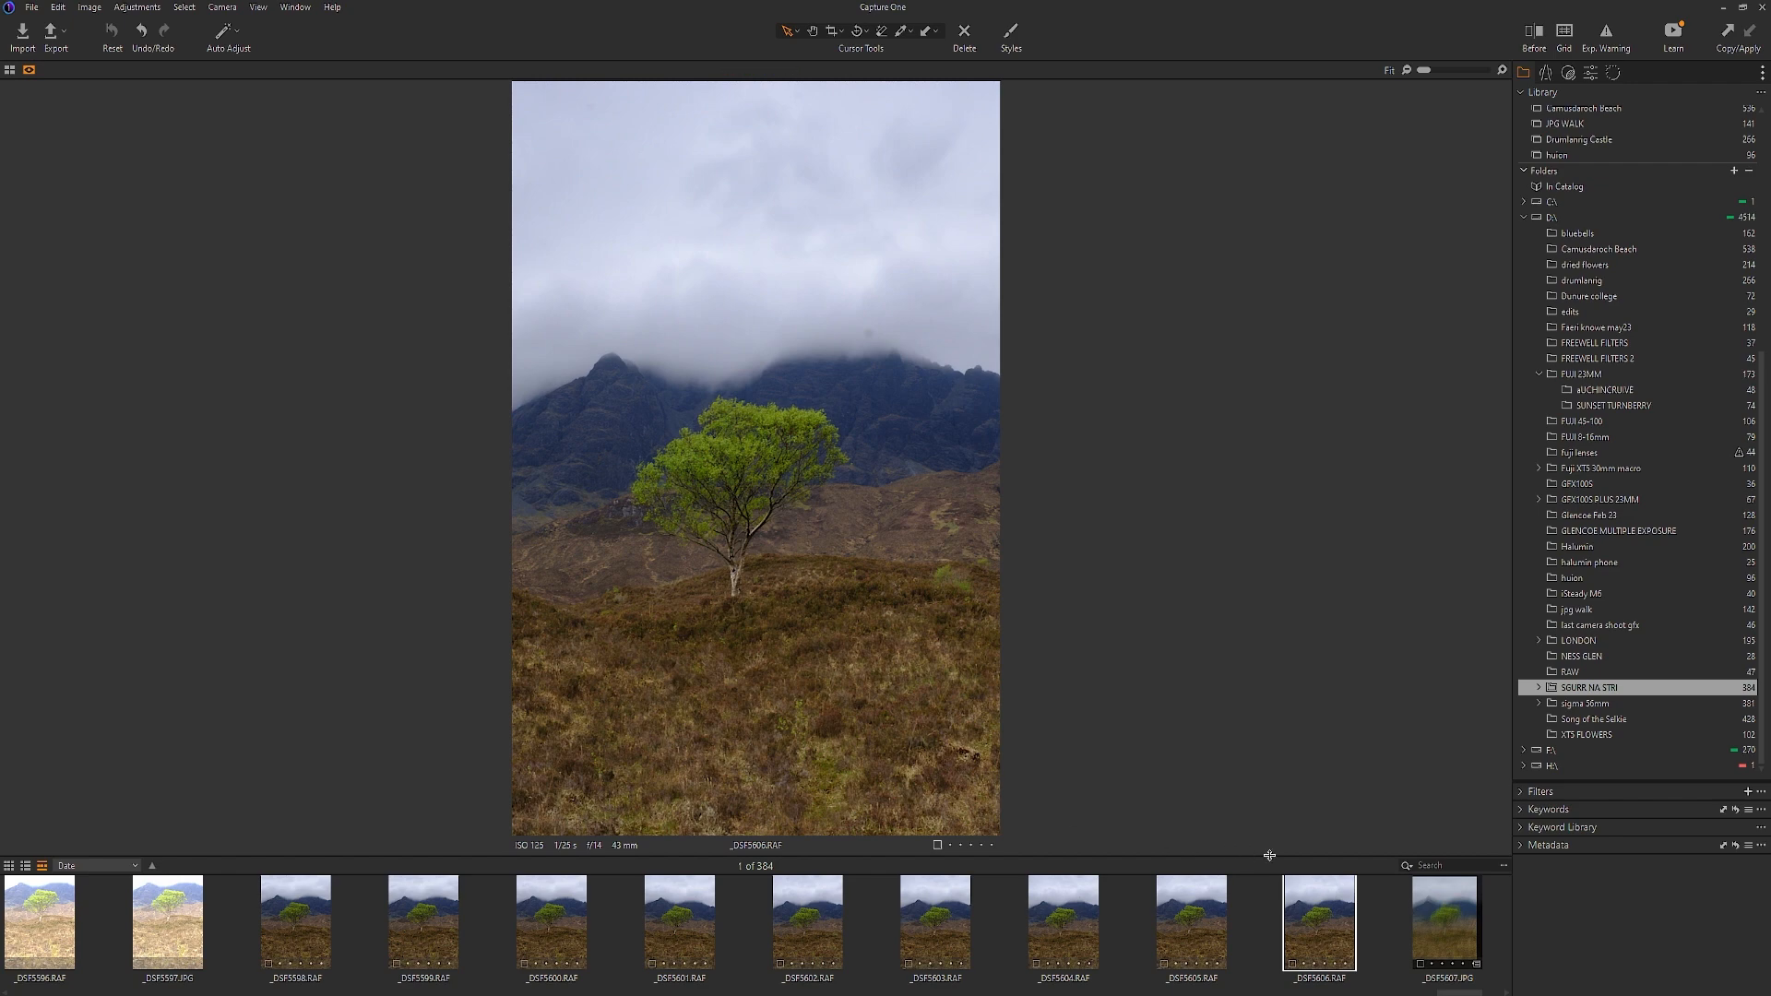
right_click(1306, 921)
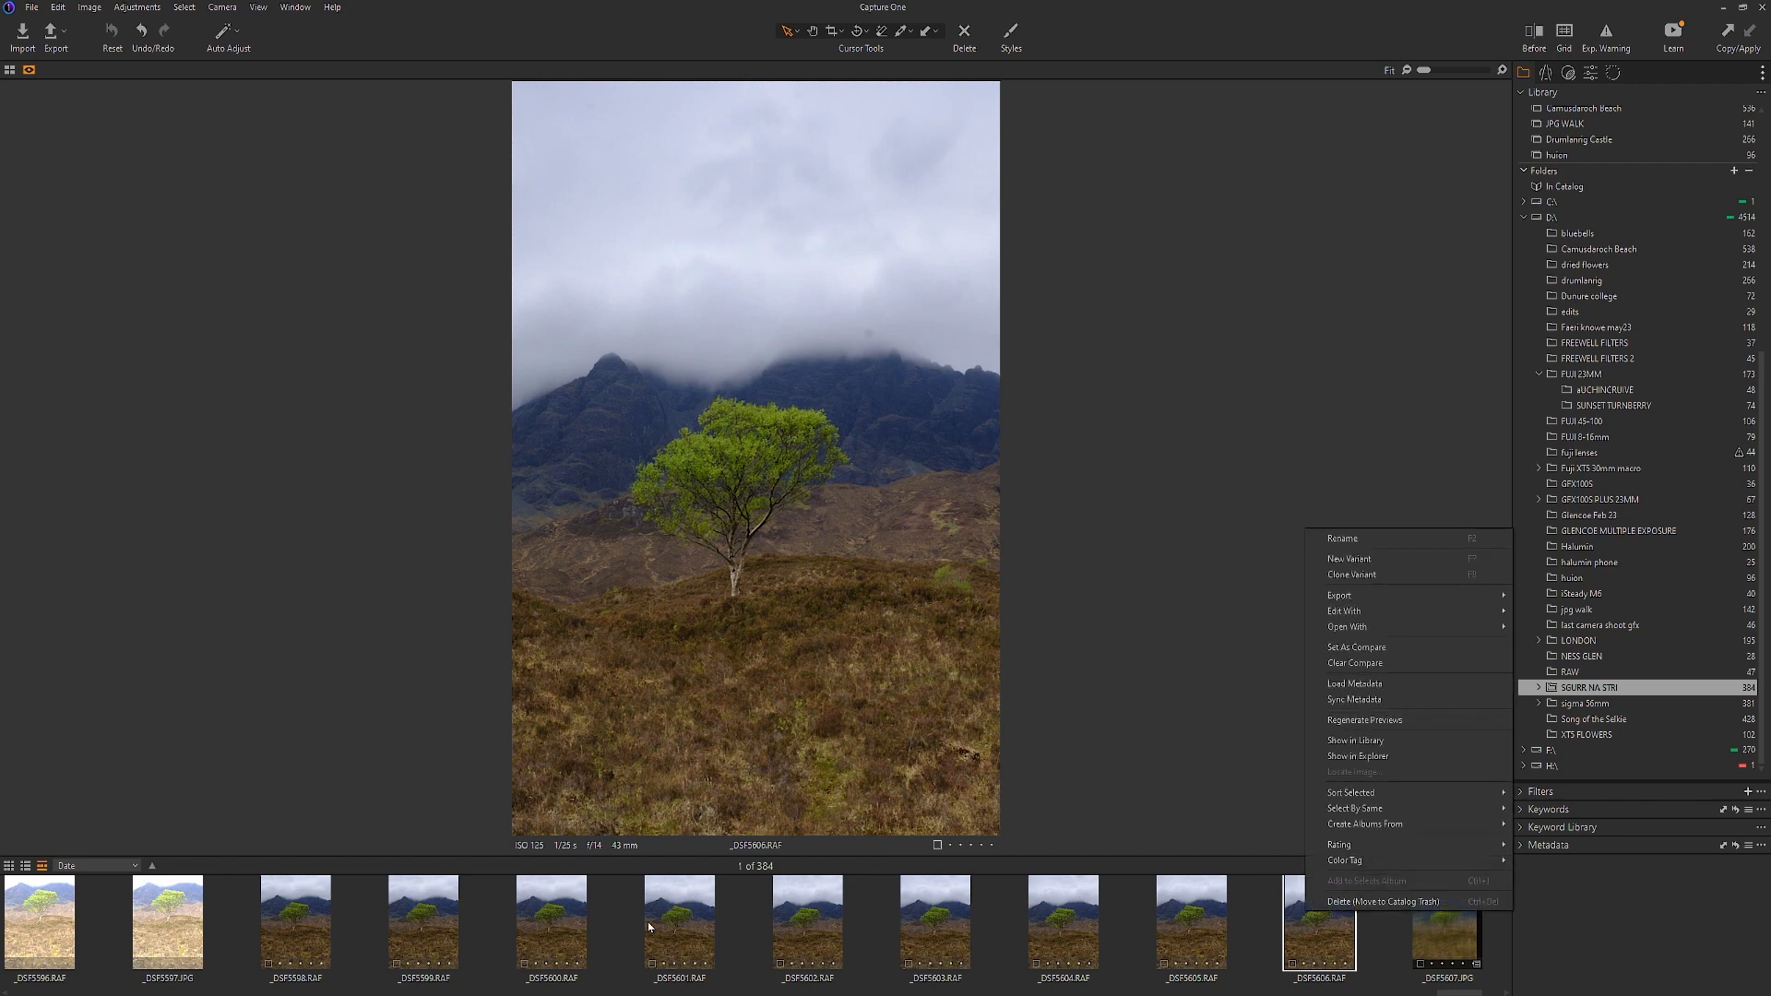
click(552, 922)
scroll(747, 486, up, 1)
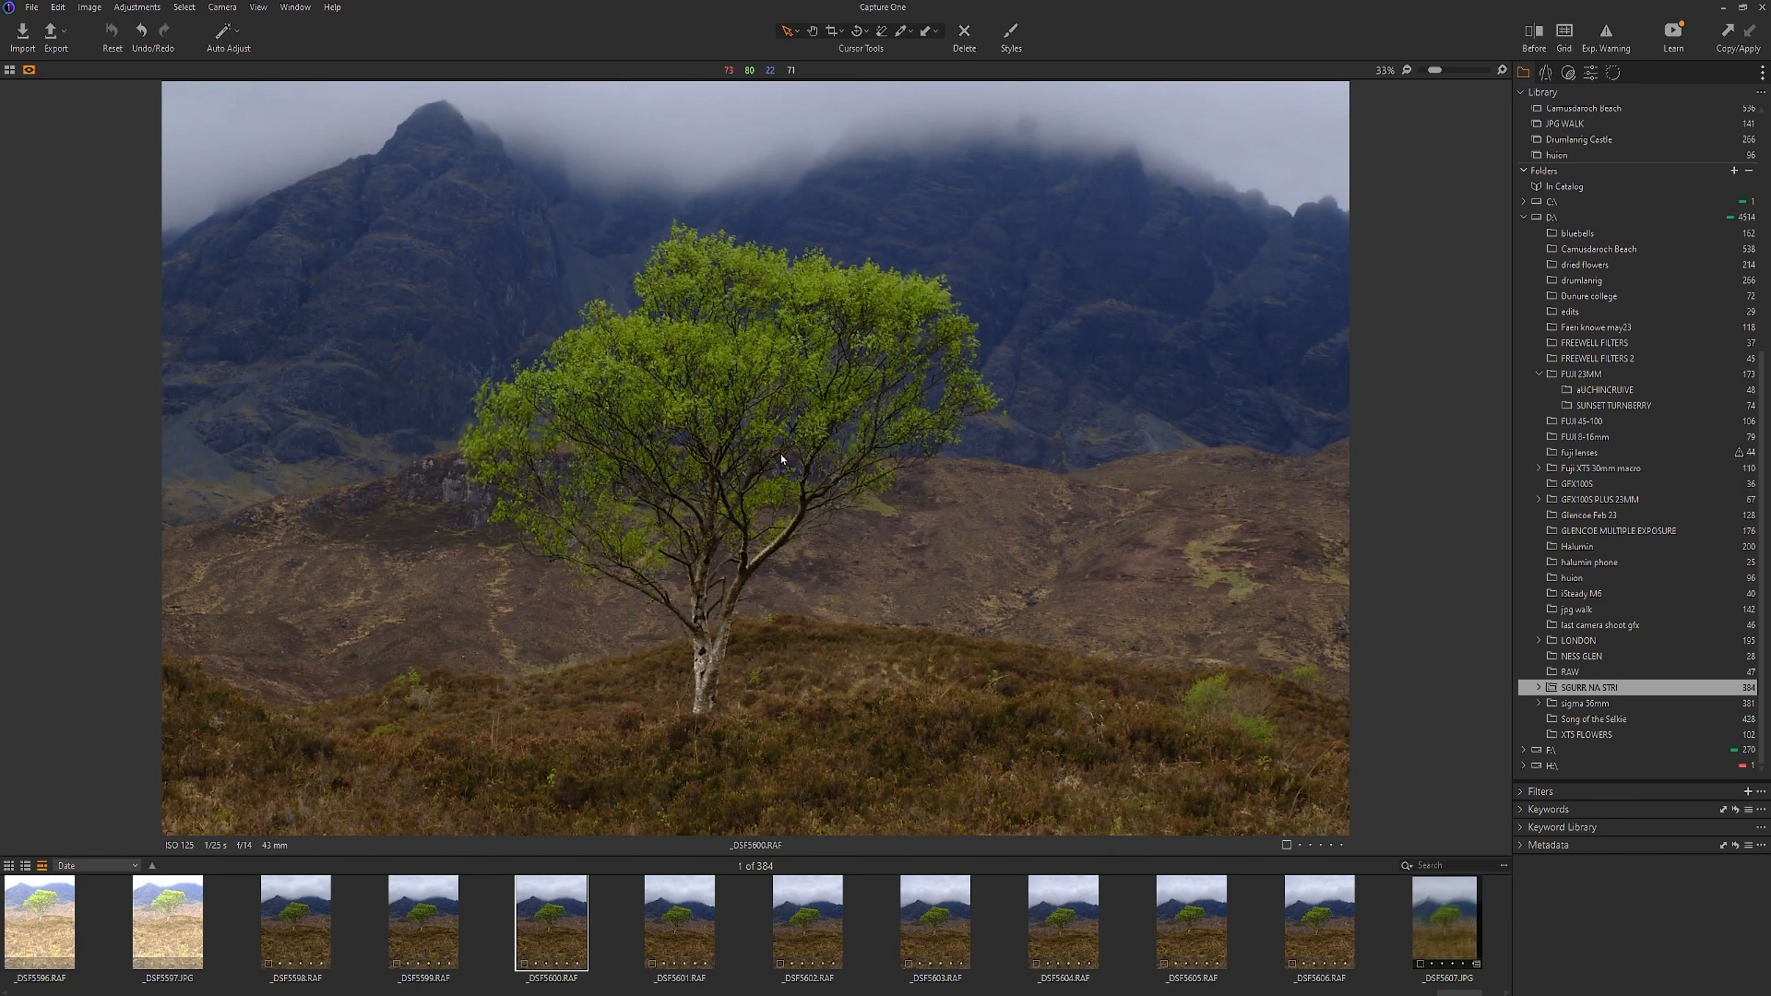
right_click(554, 918)
mouse_move(609, 611)
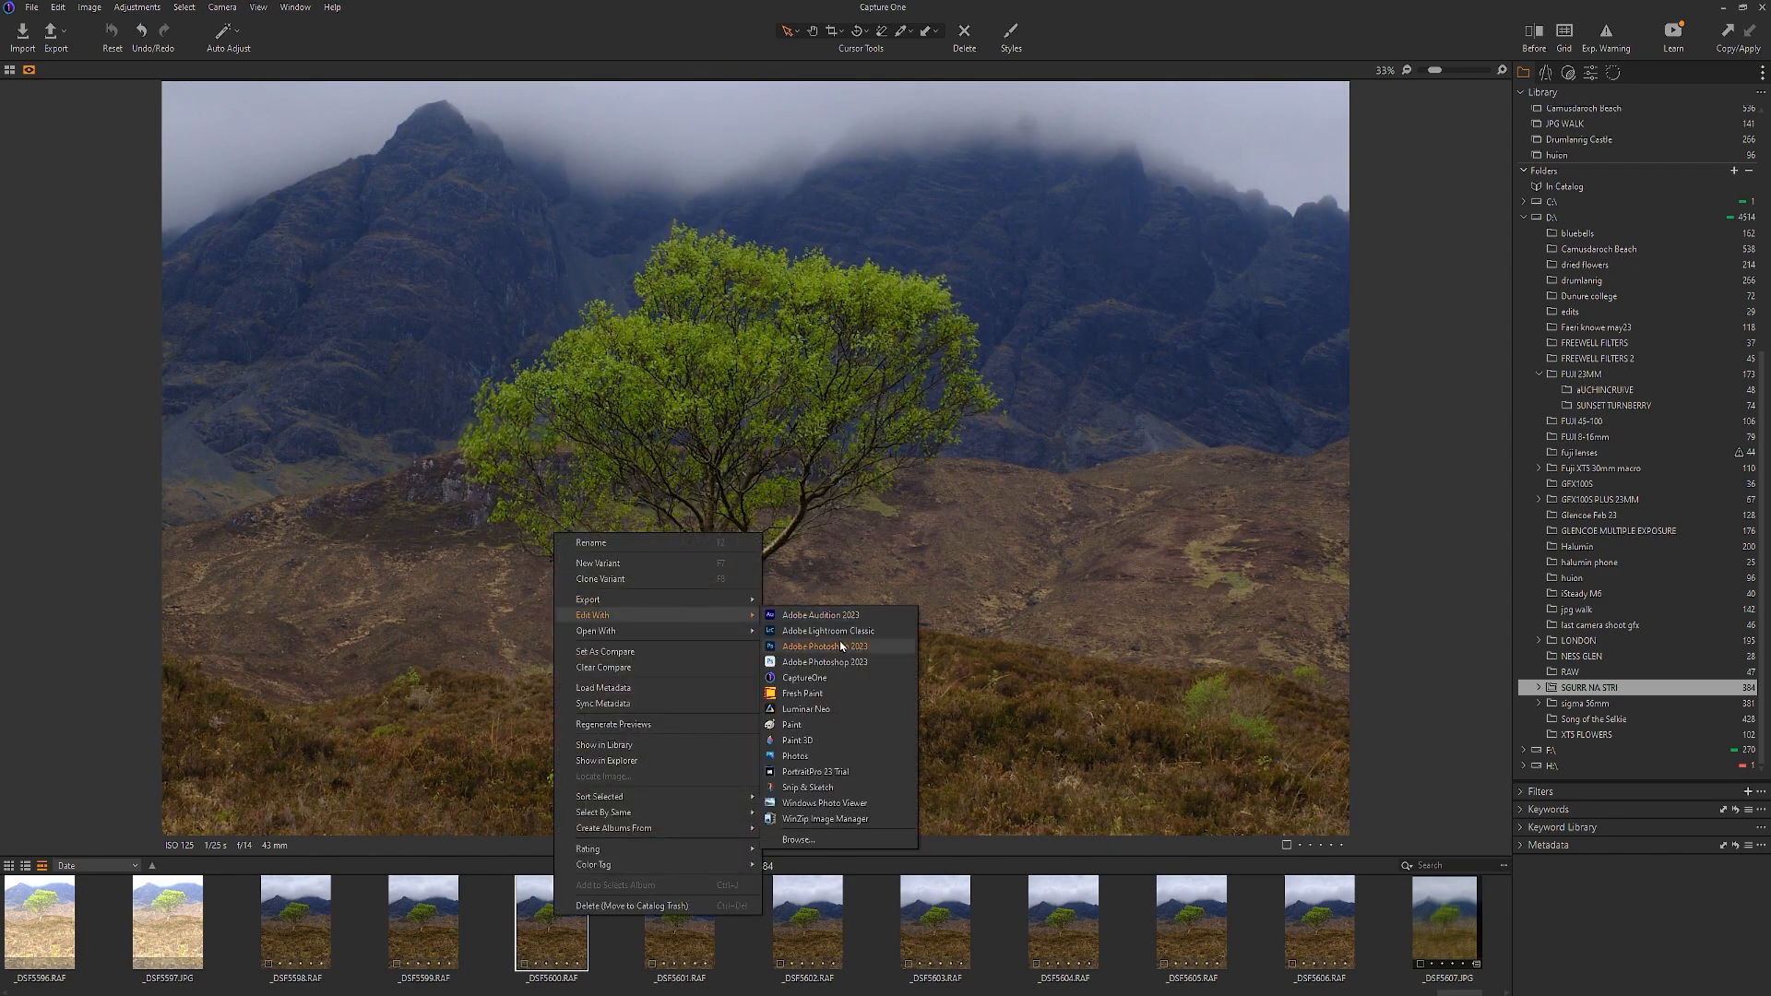
click(844, 738)
click(922, 605)
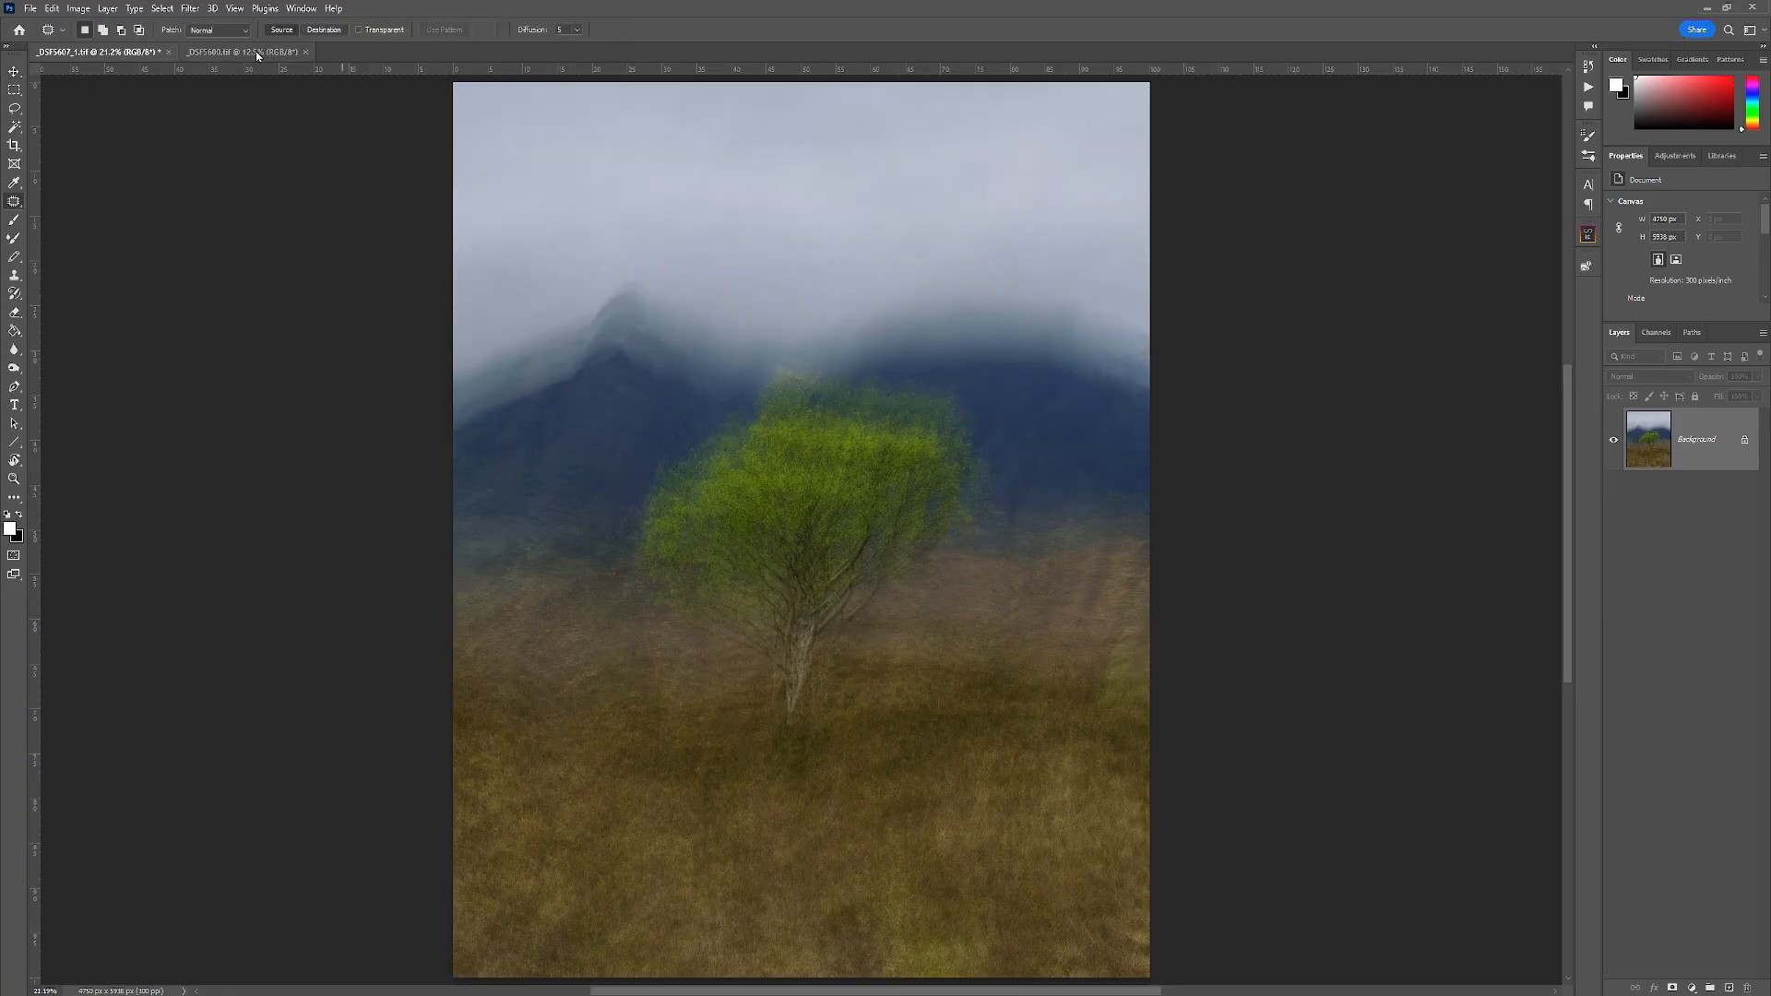
- Copy the sharp tree photo into the blurred tree document as a new layer and move it over the blurred tree
click(257, 55)
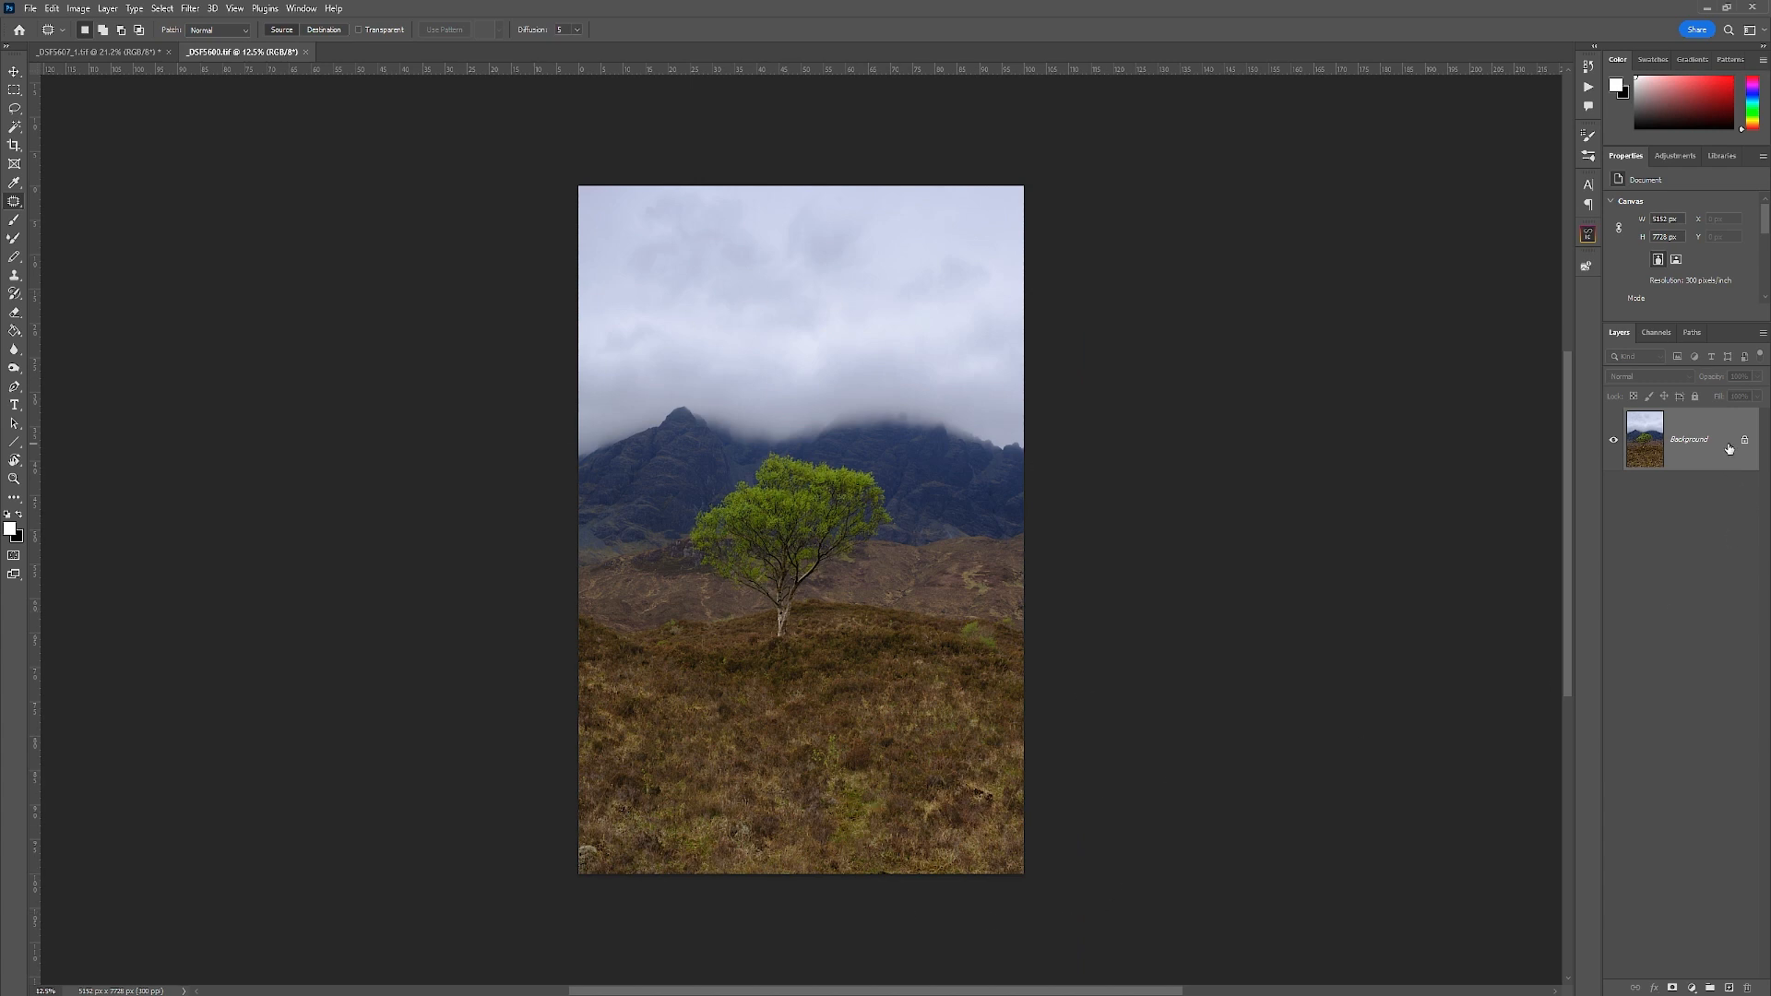
drag(1731, 449, 883, 489)
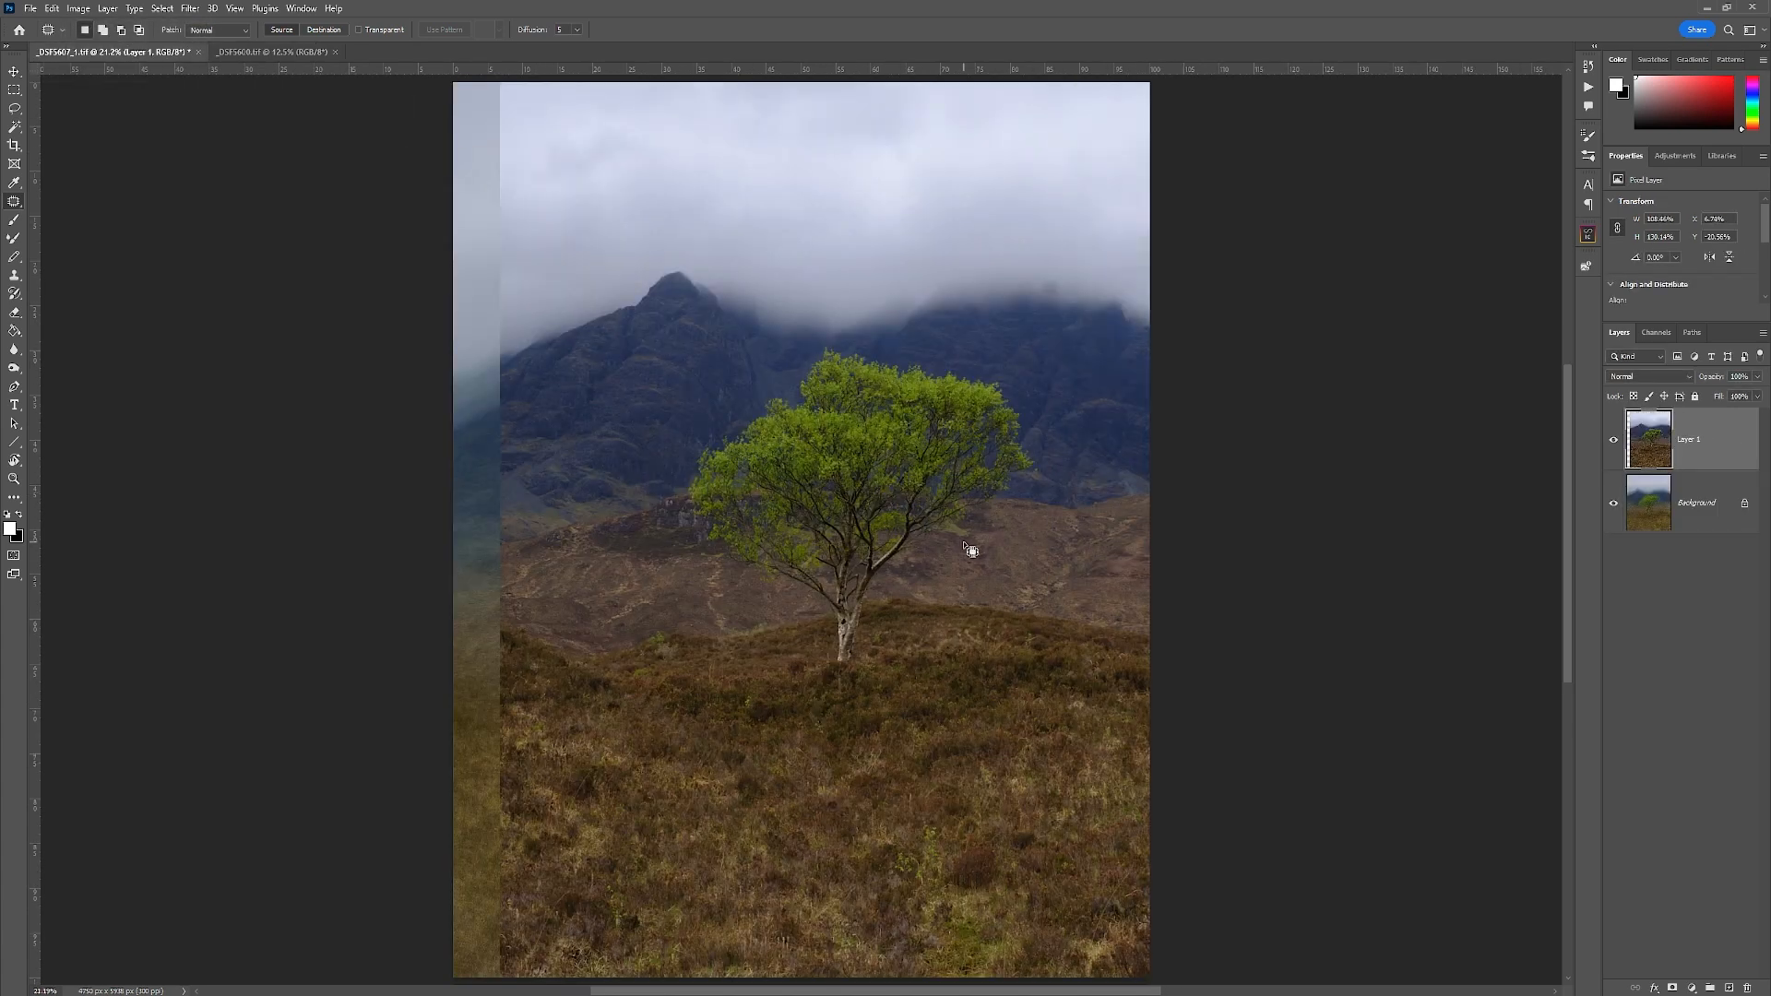
key(v)
mouse_move(971, 551)
mouse_down()
mouse_move(943, 558)
mouse_move(960, 567)
mouse_up()
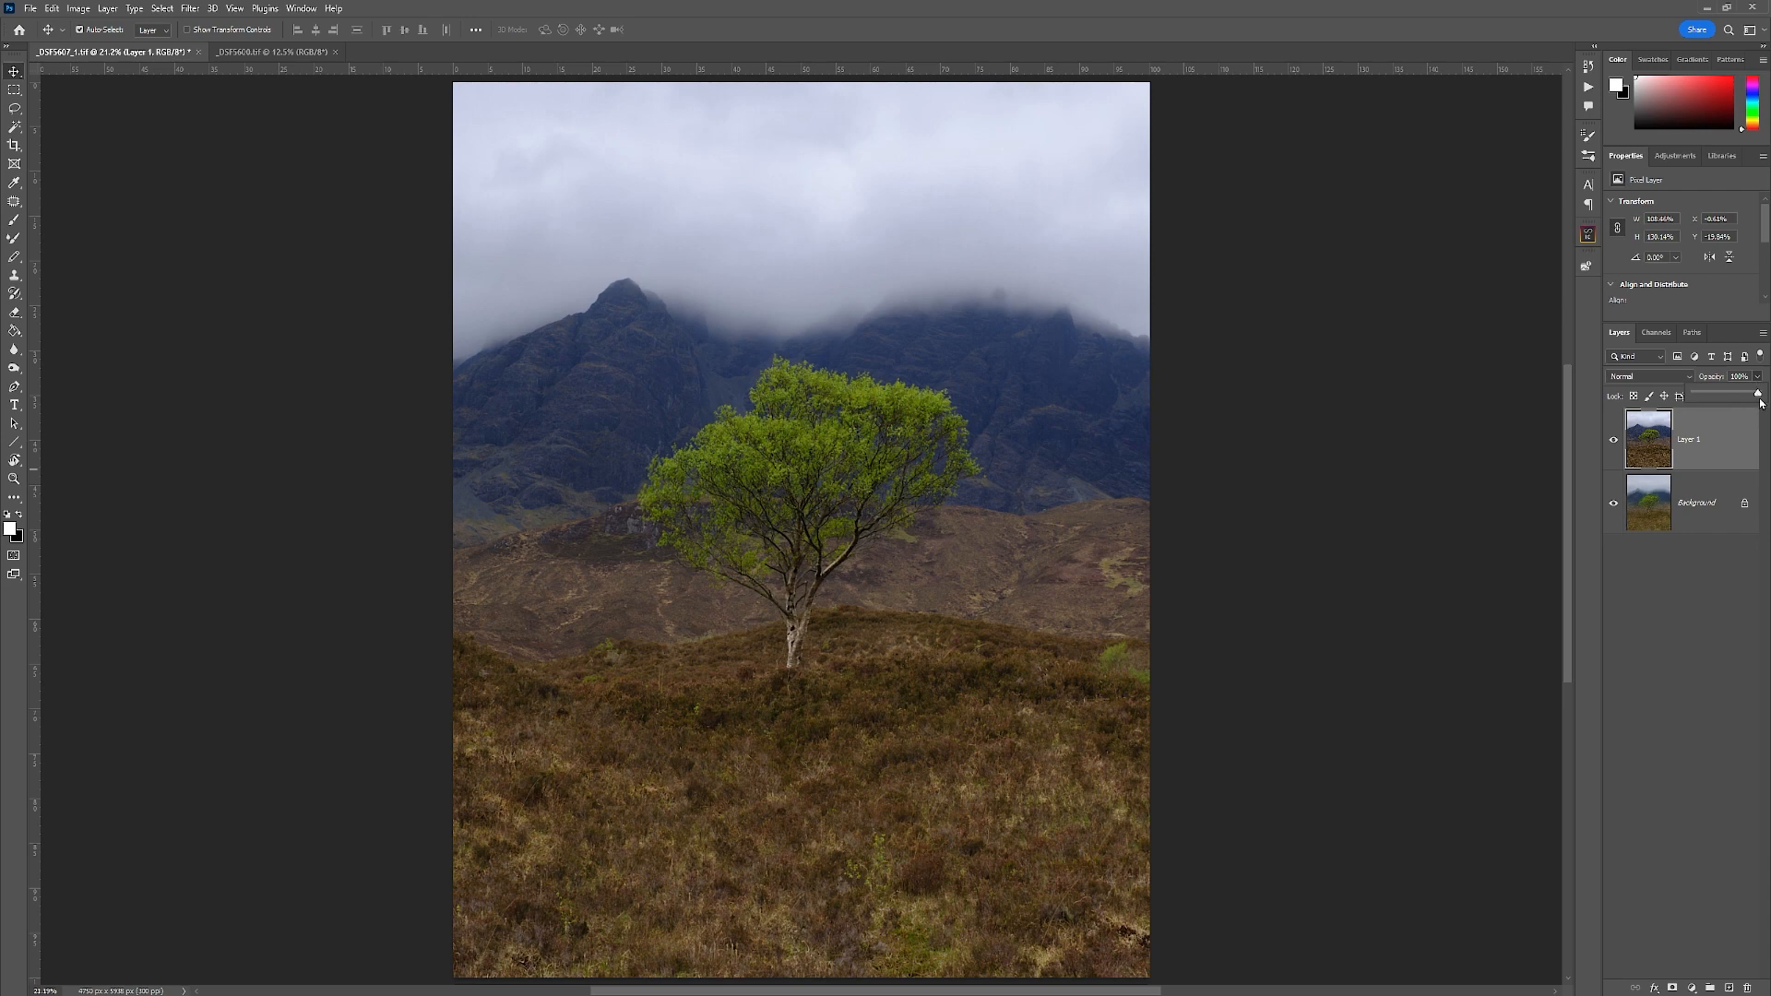
- Lower the sharp layer's opacity to about 53% and align its trunk and crown with the blurred tree
drag(1738, 400, 1735, 399)
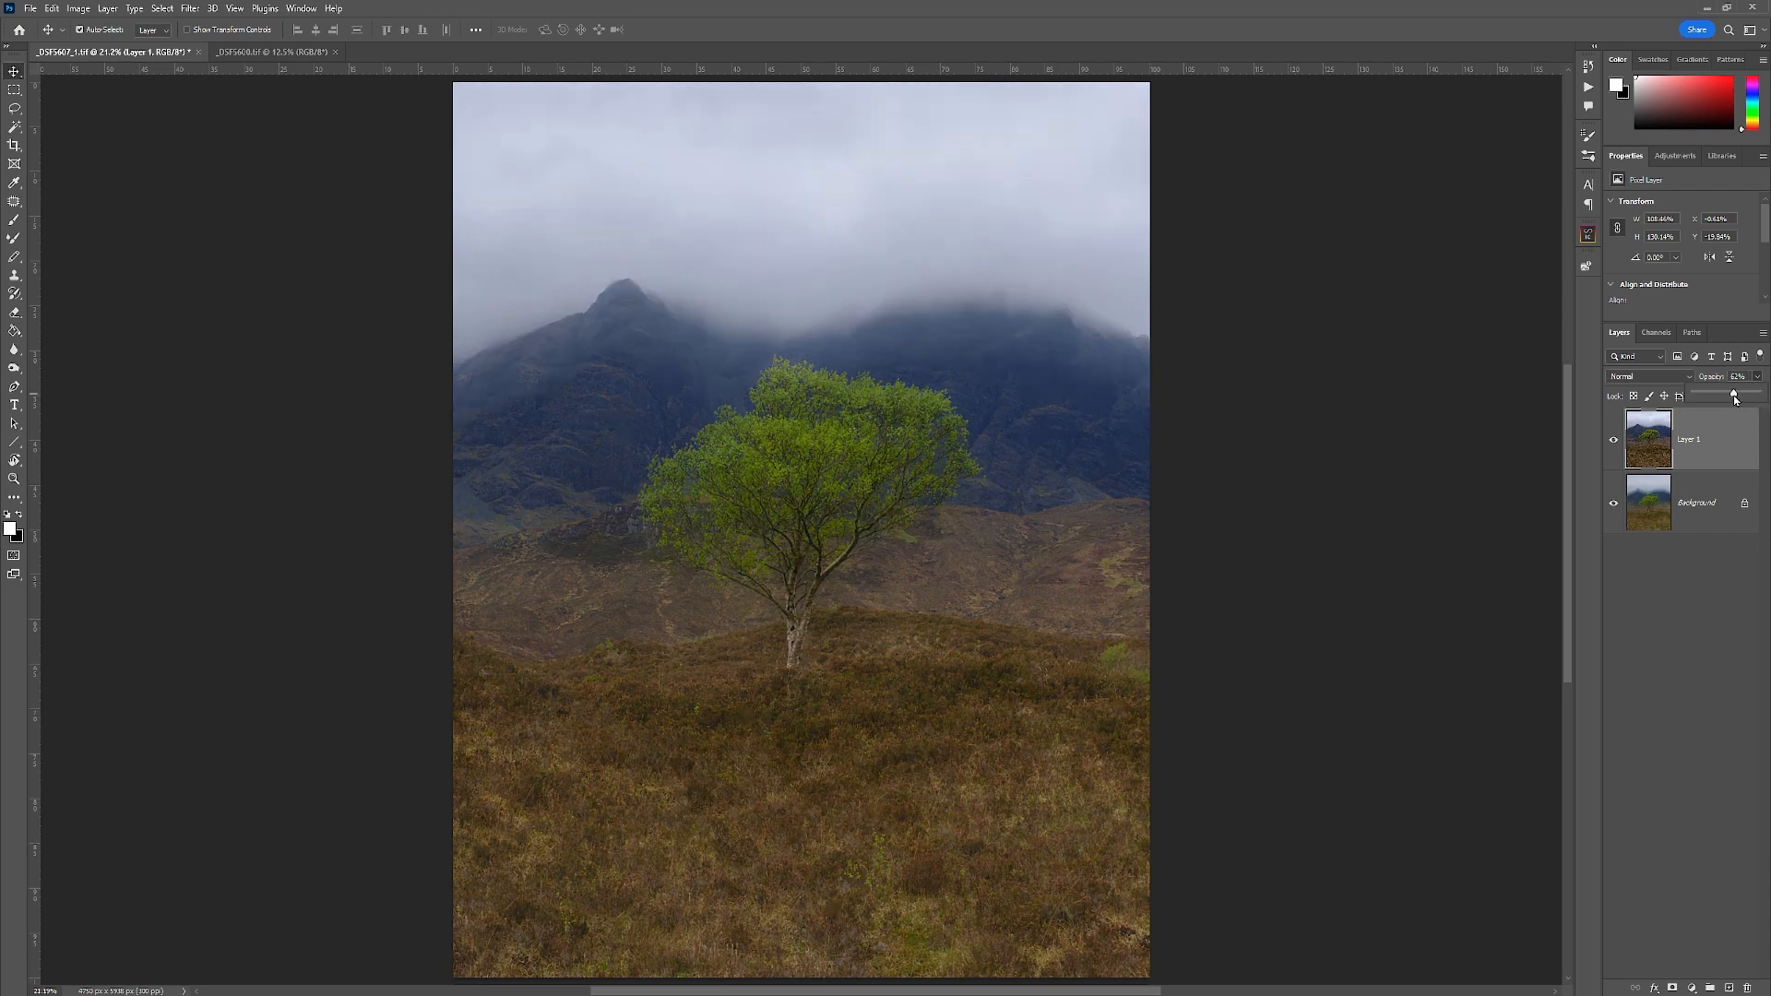
drag(876, 523, 1381, 539)
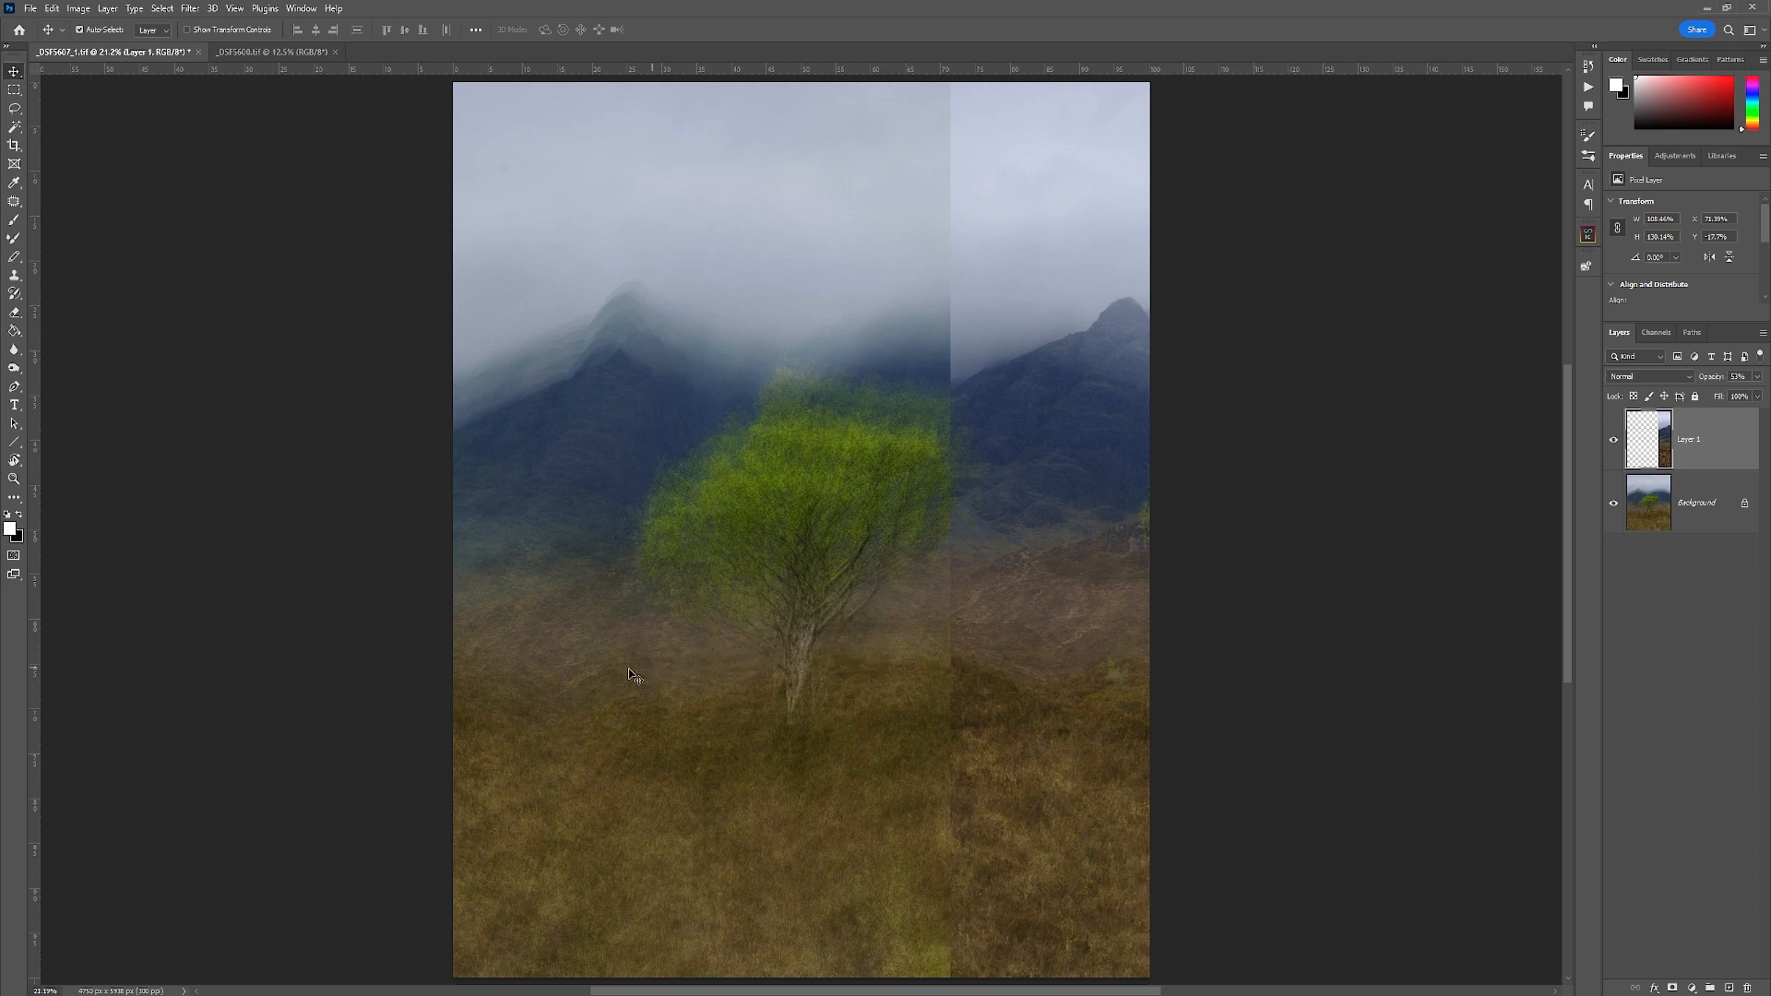
drag(1110, 720, 602, 745)
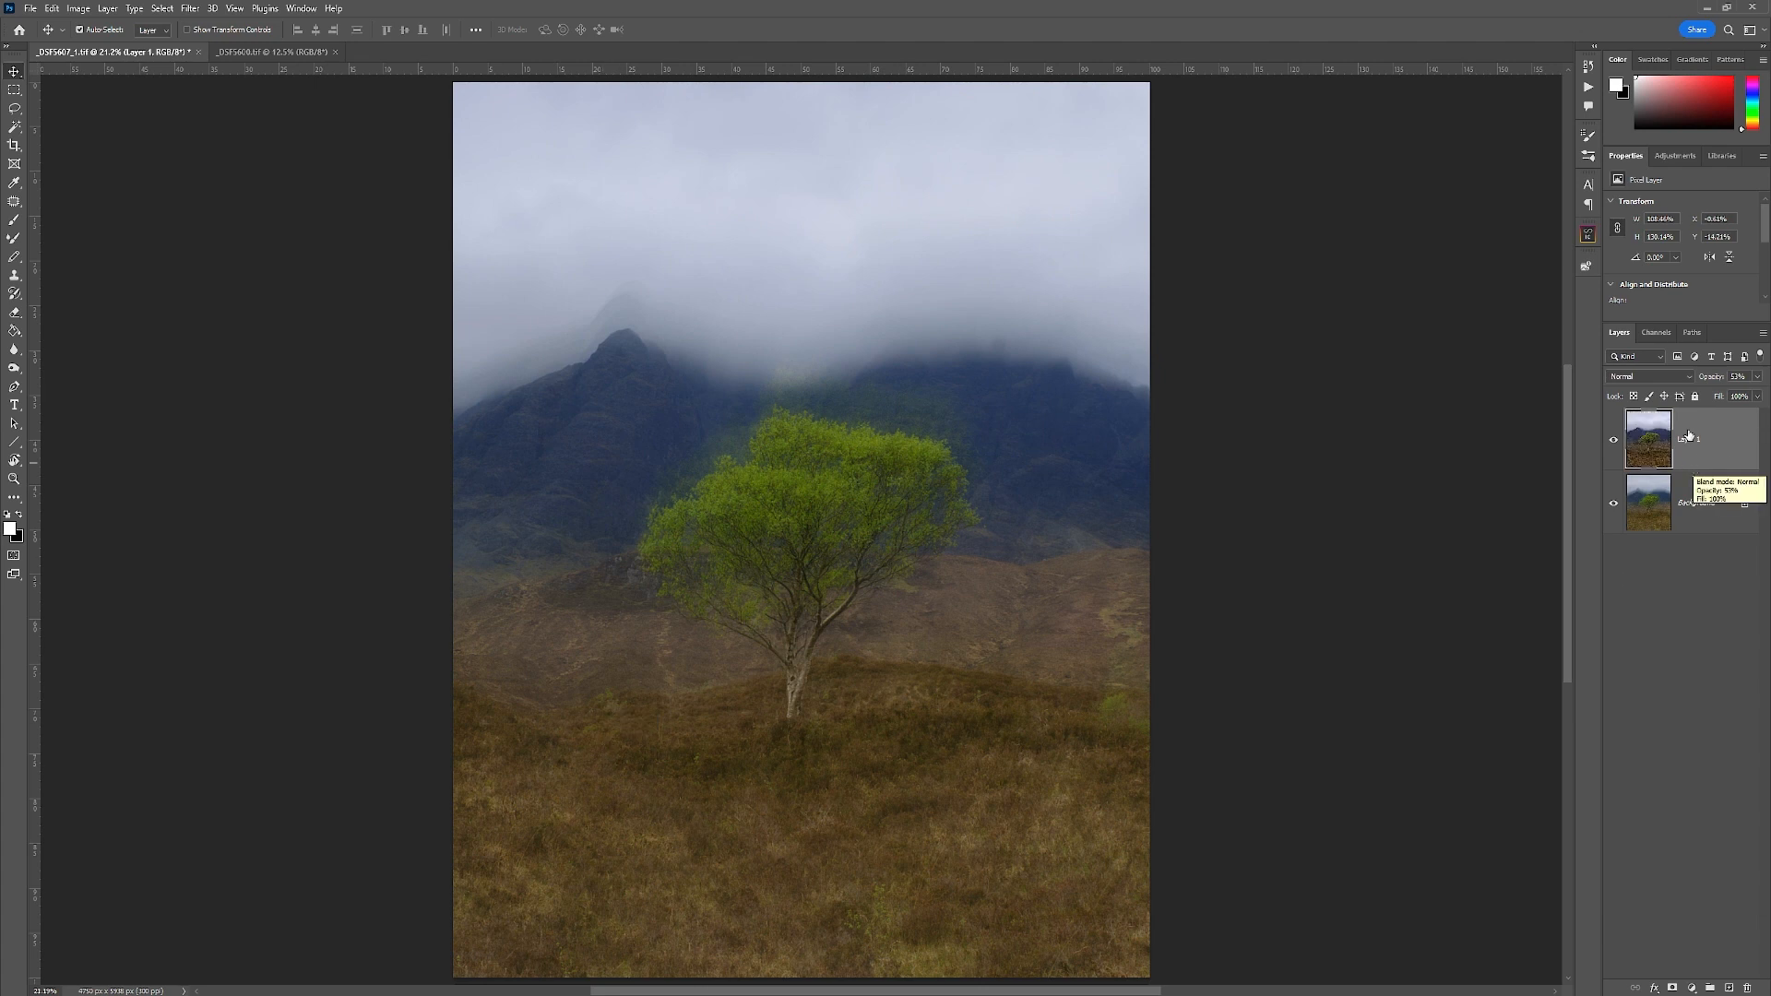
- Keep the sharp layer in Normal blend mode and hide it completely with a black layer mask
click(1649, 376)
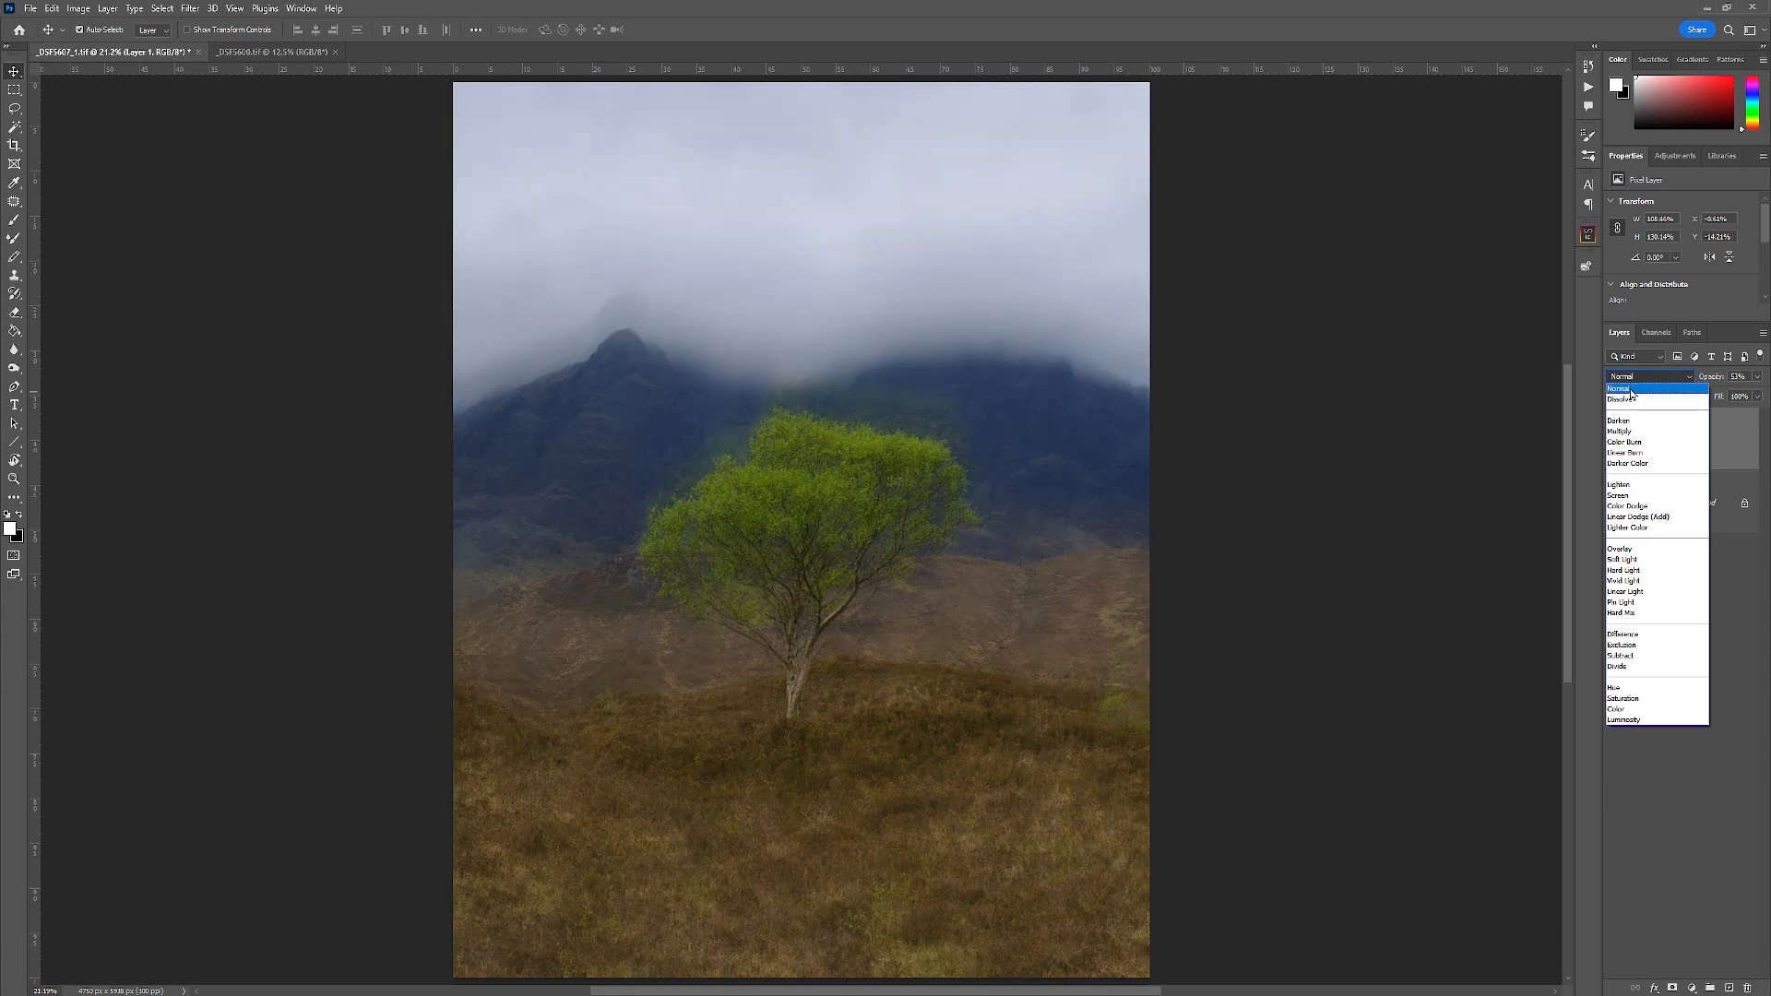
click(1619, 388)
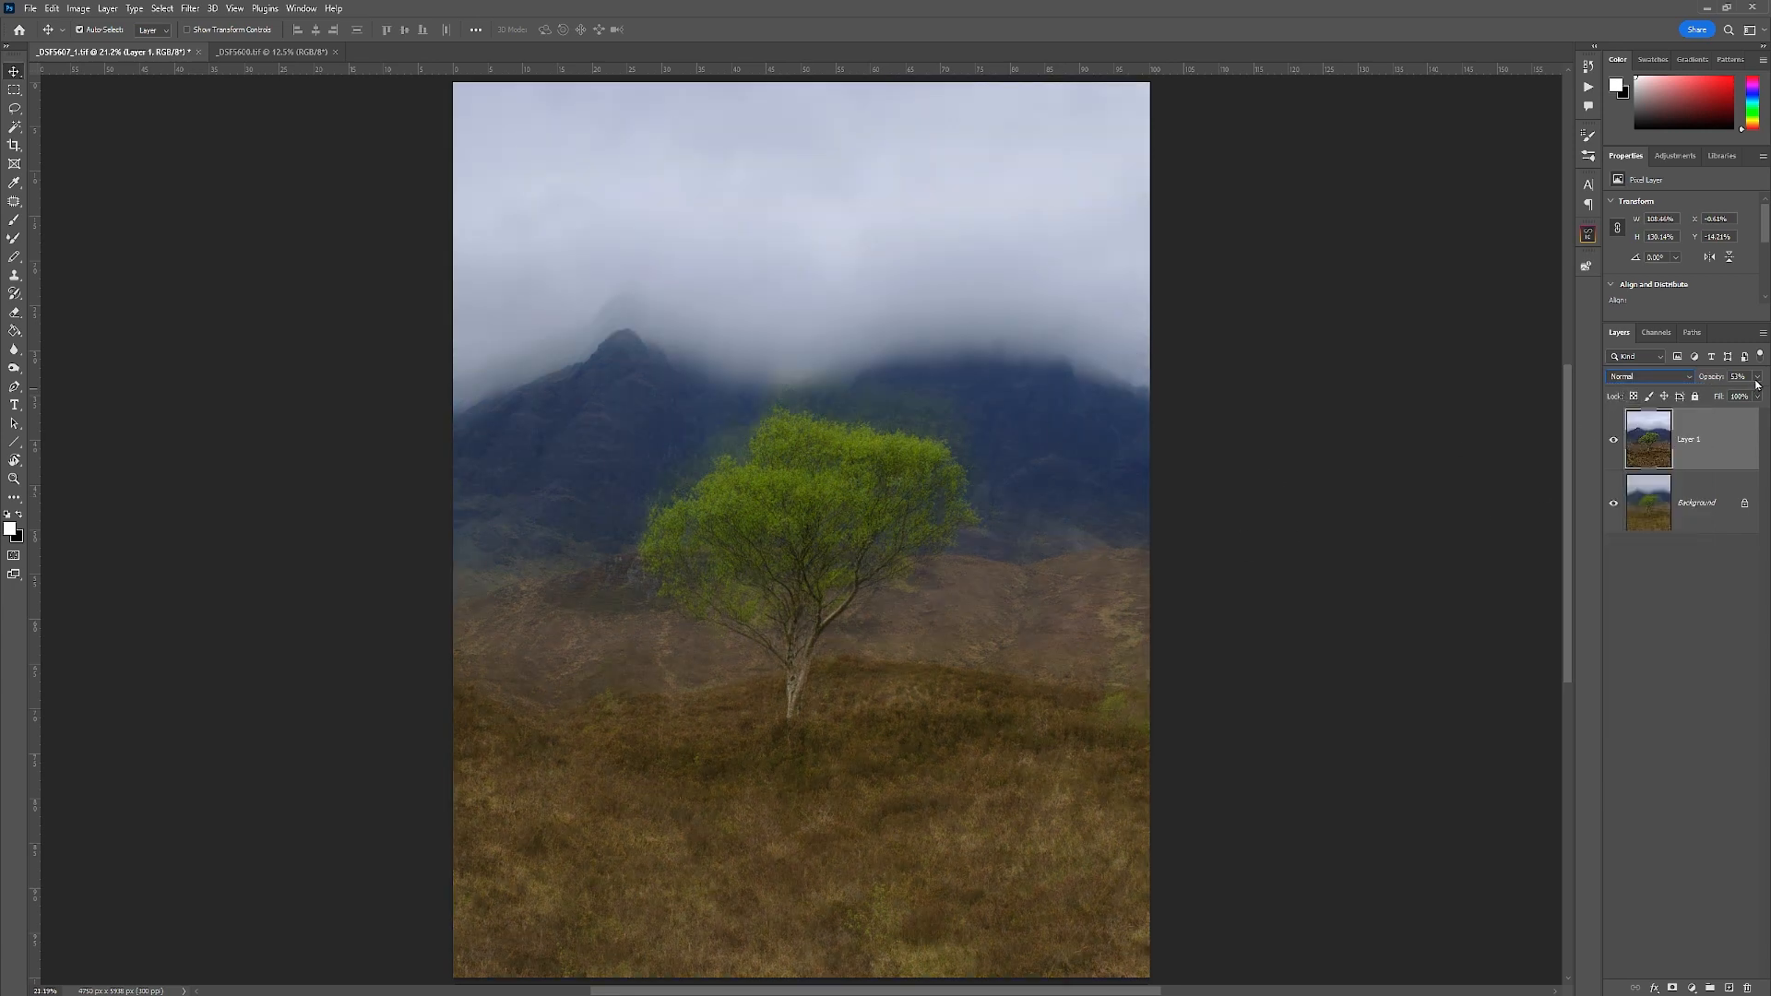
click(1616, 448)
click(1616, 448)
alt+click(1673, 989)
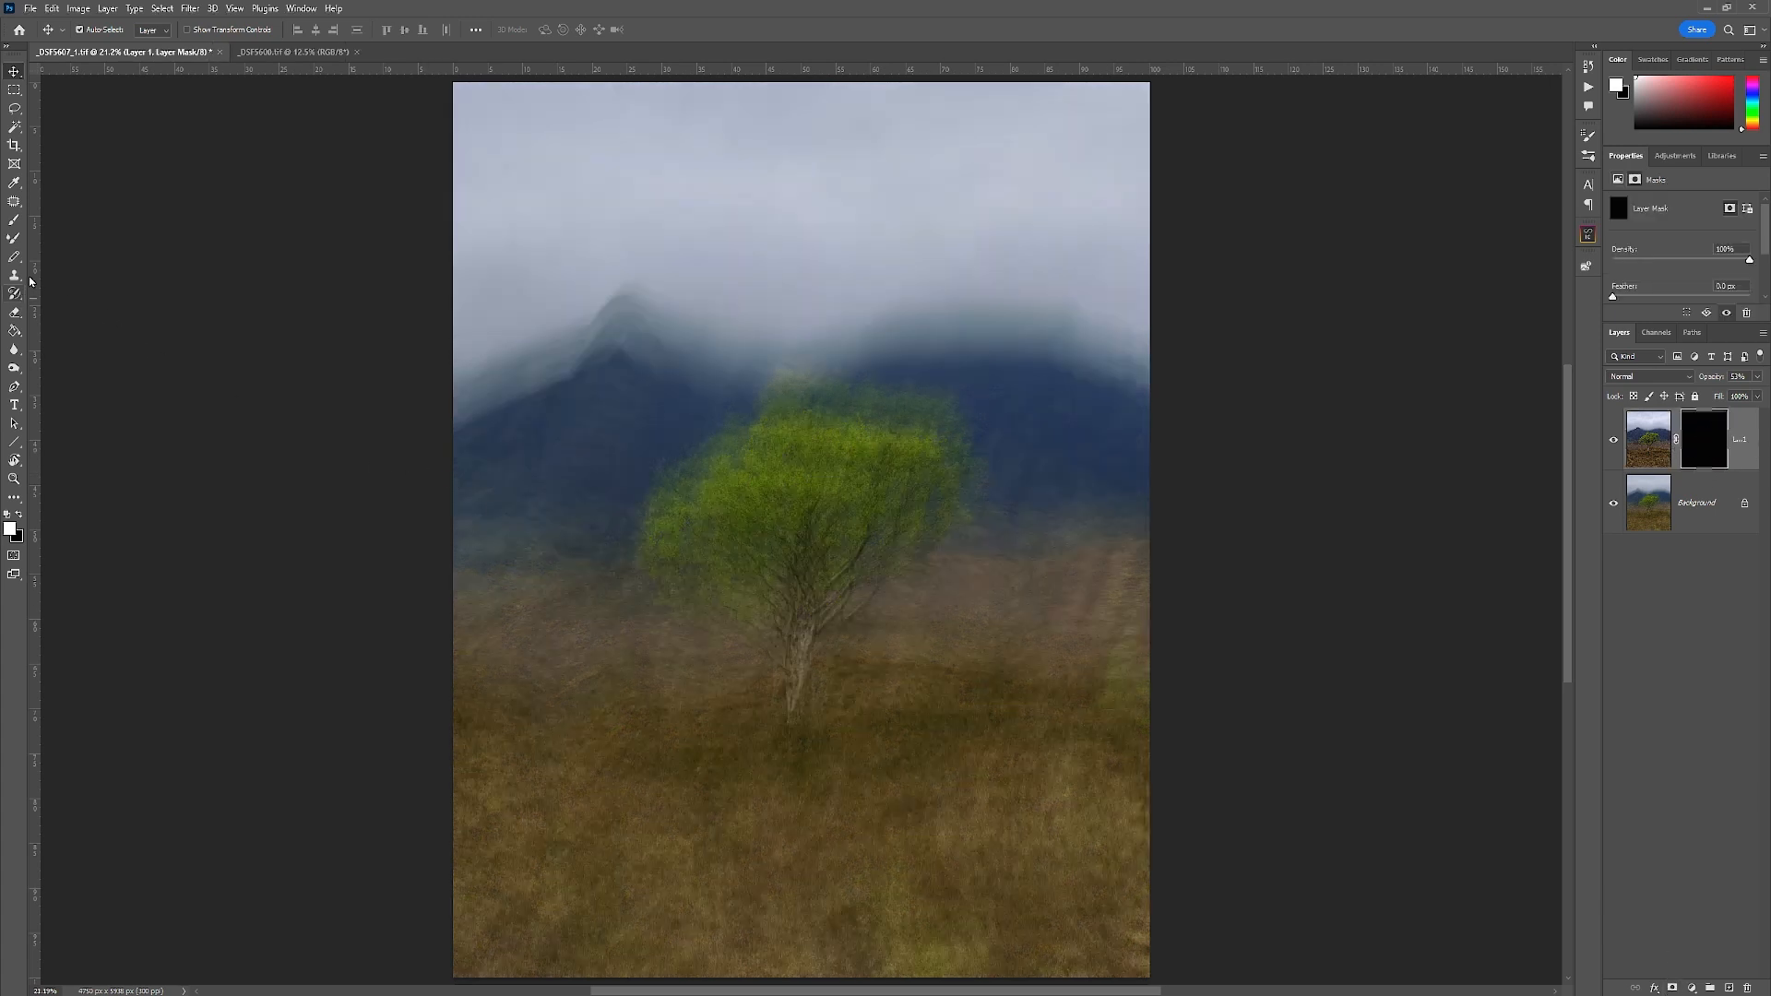
- Paint white on the layer mask with a 42% opacity brush to reveal the sharp tree's crown and trunk
click(14, 222)
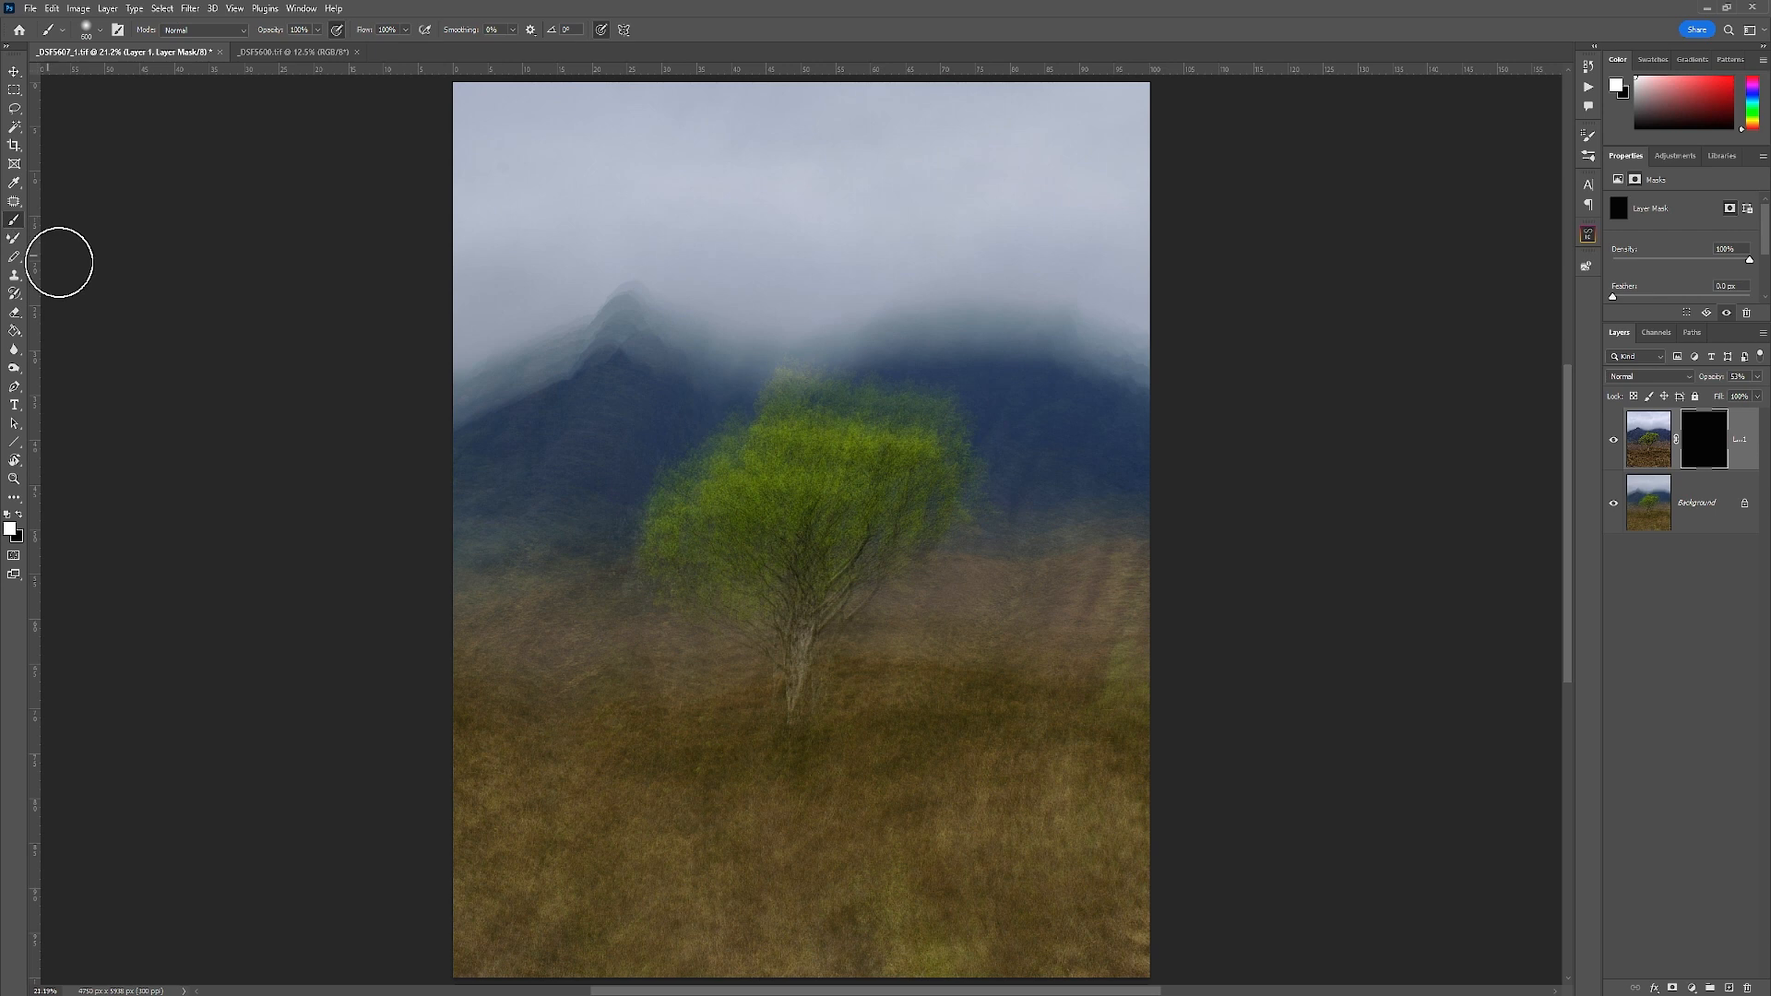
click(317, 31)
click(339, 34)
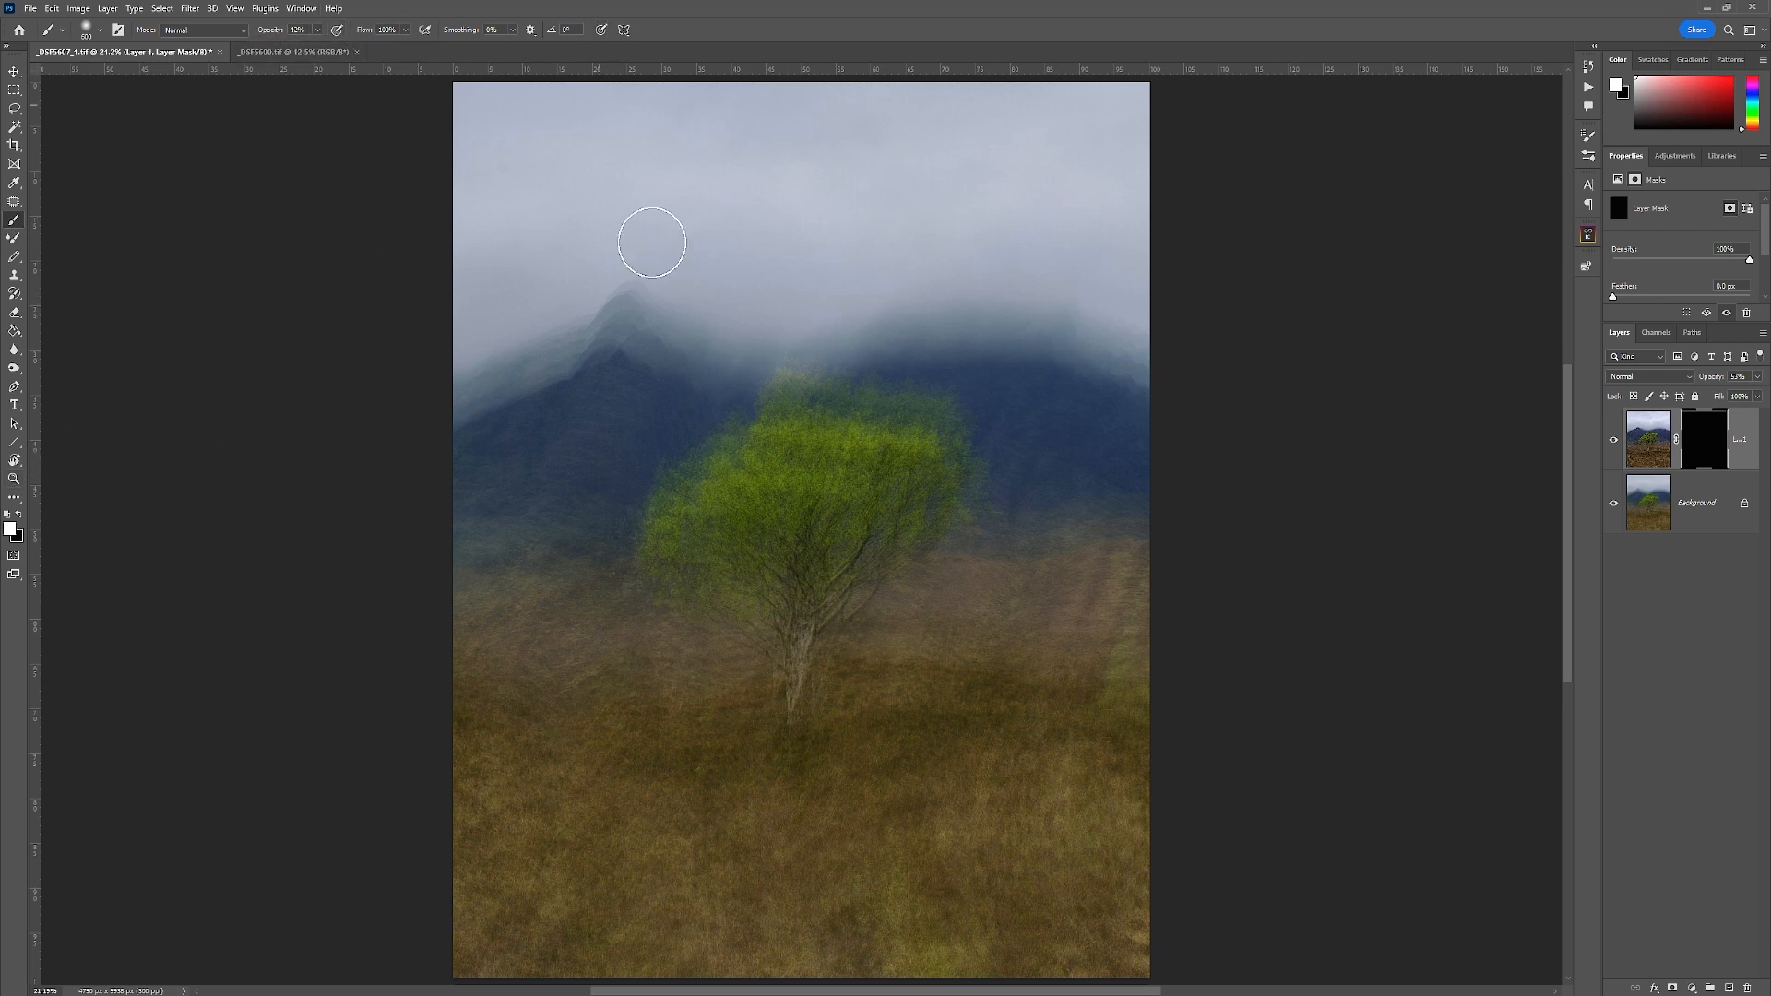
mouse_move(817, 504)
mouse_down()
mouse_move(800, 711)
mouse_move(819, 615)
mouse_move(892, 545)
mouse_move(897, 466)
mouse_move(862, 466)
mouse_move(904, 458)
mouse_move(781, 456)
mouse_move(899, 475)
mouse_move(791, 470)
mouse_move(835, 505)
mouse_move(783, 459)
mouse_move(753, 520)
mouse_move(750, 482)
mouse_move(698, 537)
mouse_move(708, 518)
mouse_move(645, 551)
mouse_move(789, 477)
mouse_move(869, 458)
mouse_move(914, 472)
mouse_move(873, 425)
mouse_move(808, 452)
mouse_move(799, 414)
mouse_move(928, 461)
mouse_move(932, 515)
mouse_move(806, 594)
mouse_move(794, 687)
mouse_move(812, 683)
mouse_move(827, 602)
mouse_move(789, 721)
mouse_move(809, 591)
mouse_move(779, 538)
mouse_move(735, 522)
mouse_move(818, 482)
mouse_move(782, 453)
mouse_move(917, 489)
mouse_move(885, 538)
mouse_move(813, 581)
mouse_move(845, 521)
mouse_move(820, 424)
mouse_move(717, 472)
mouse_up()
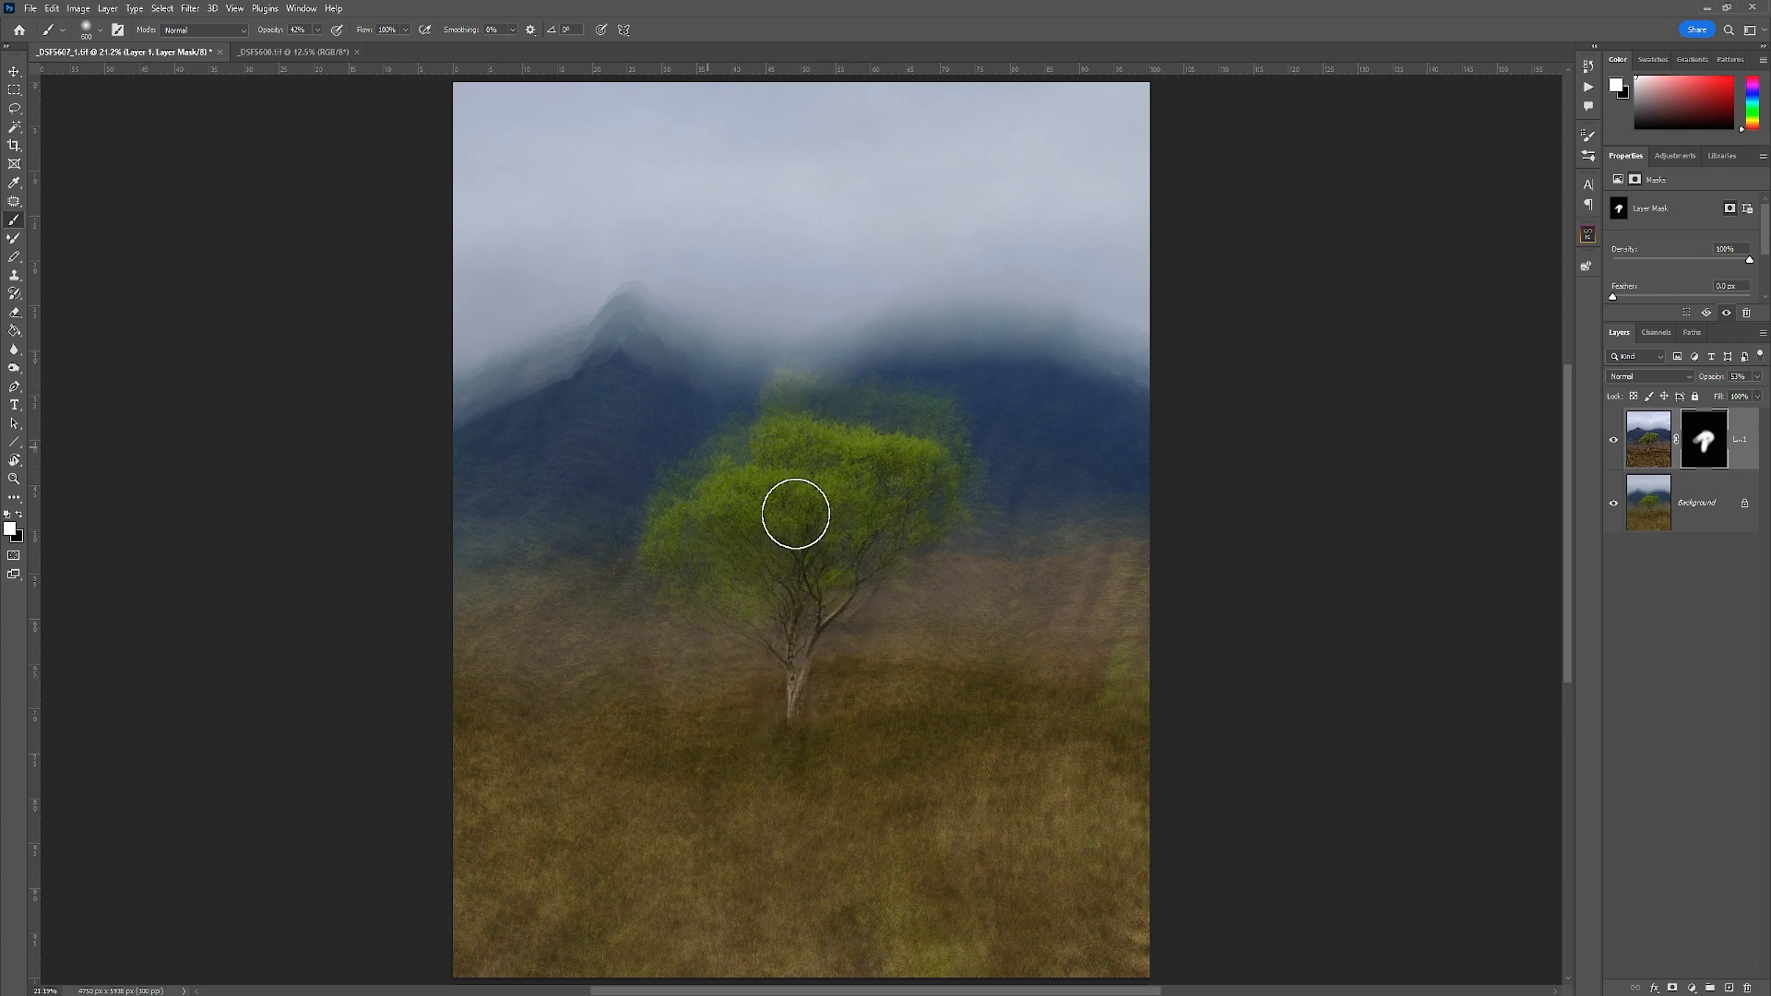
- Stretch the sharp tree layer with Free Transform so its crown and trunk match the blurred tree
key(ctrl+t)
drag(1204, 578, 1254, 579)
drag(1002, 666, 975, 655)
drag(422, 526, 399, 527)
drag(987, 750, 1001, 748)
key(Return)
- Raise the mask brush's opacity to about 75% and compare the tree image with the sharp layer hidden and shown
key(x)
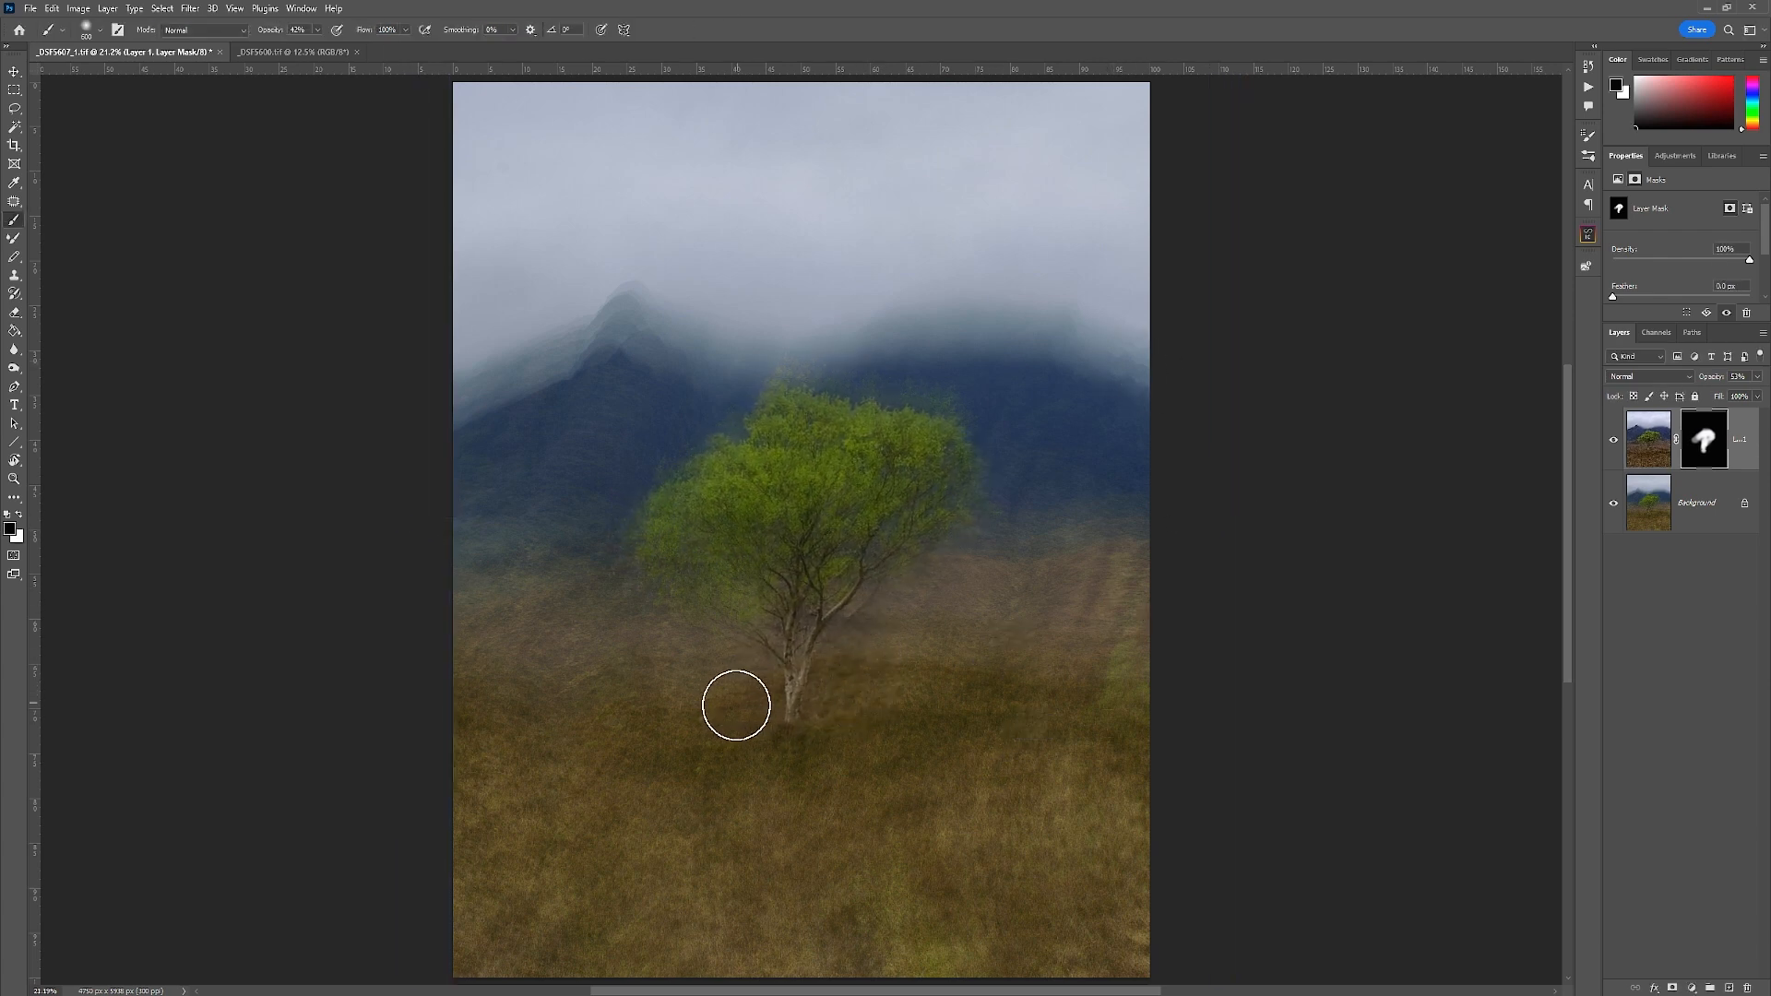
key(x)
drag(317, 38, 347, 46)
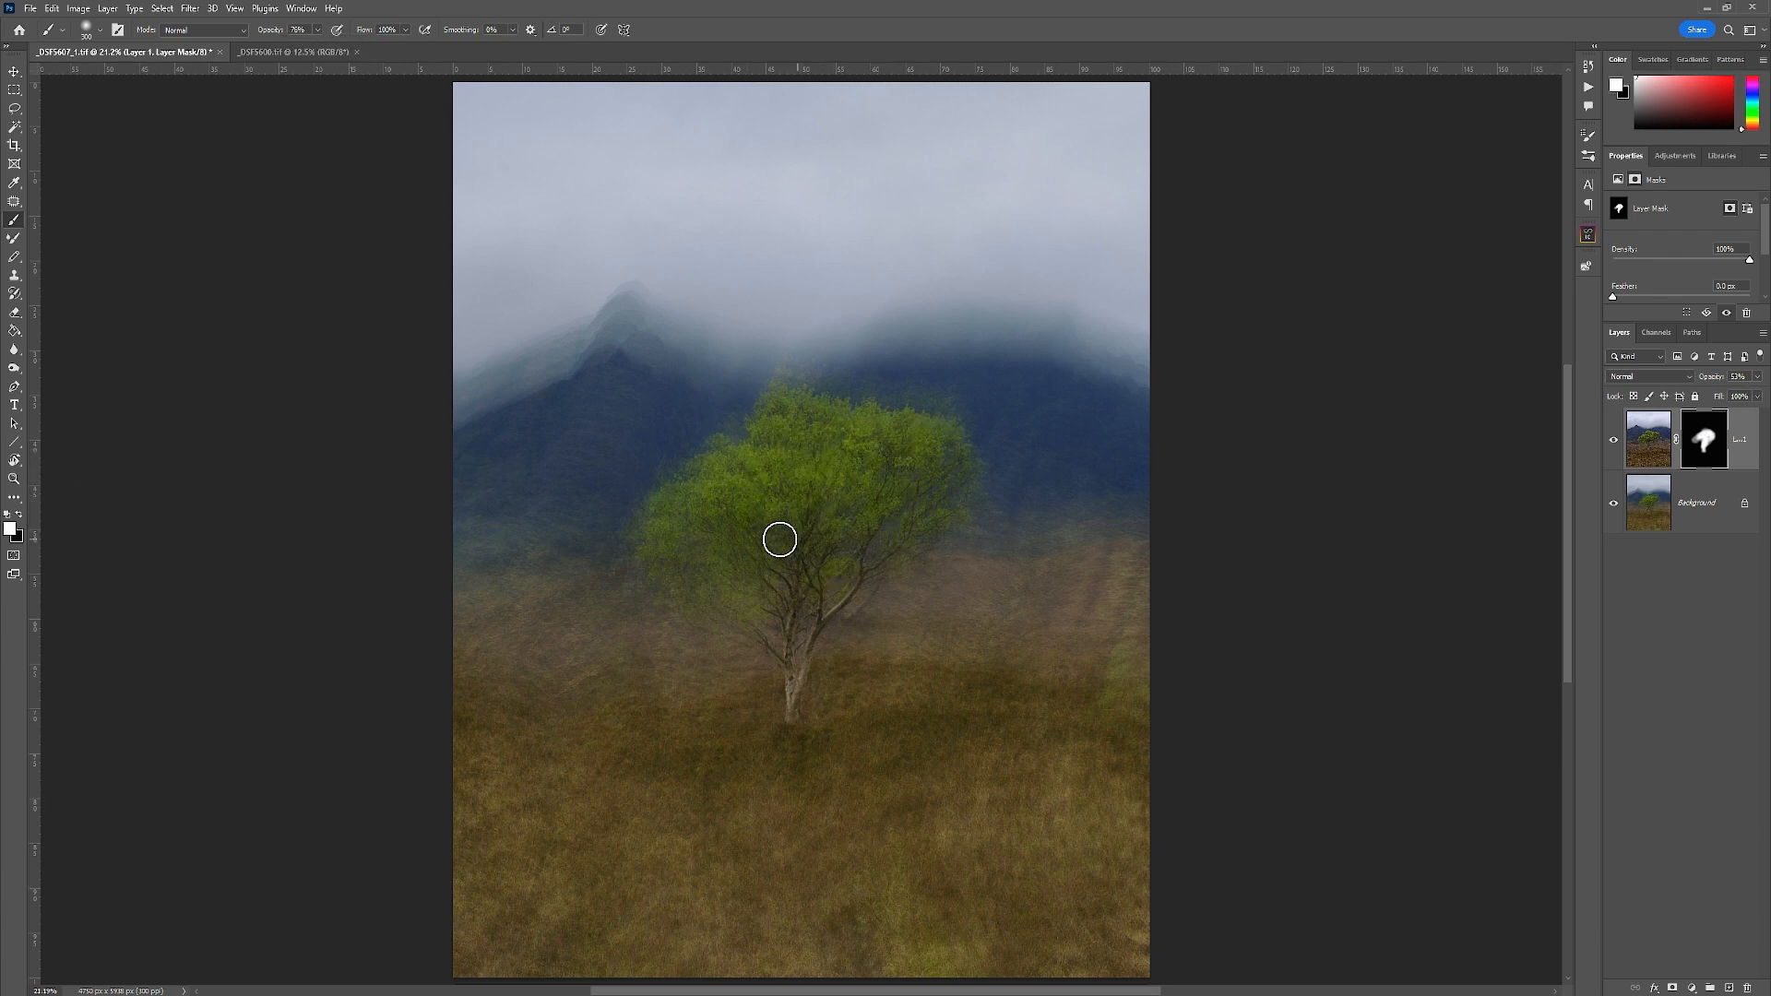
click(1613, 441)
click(1614, 441)
key(x)
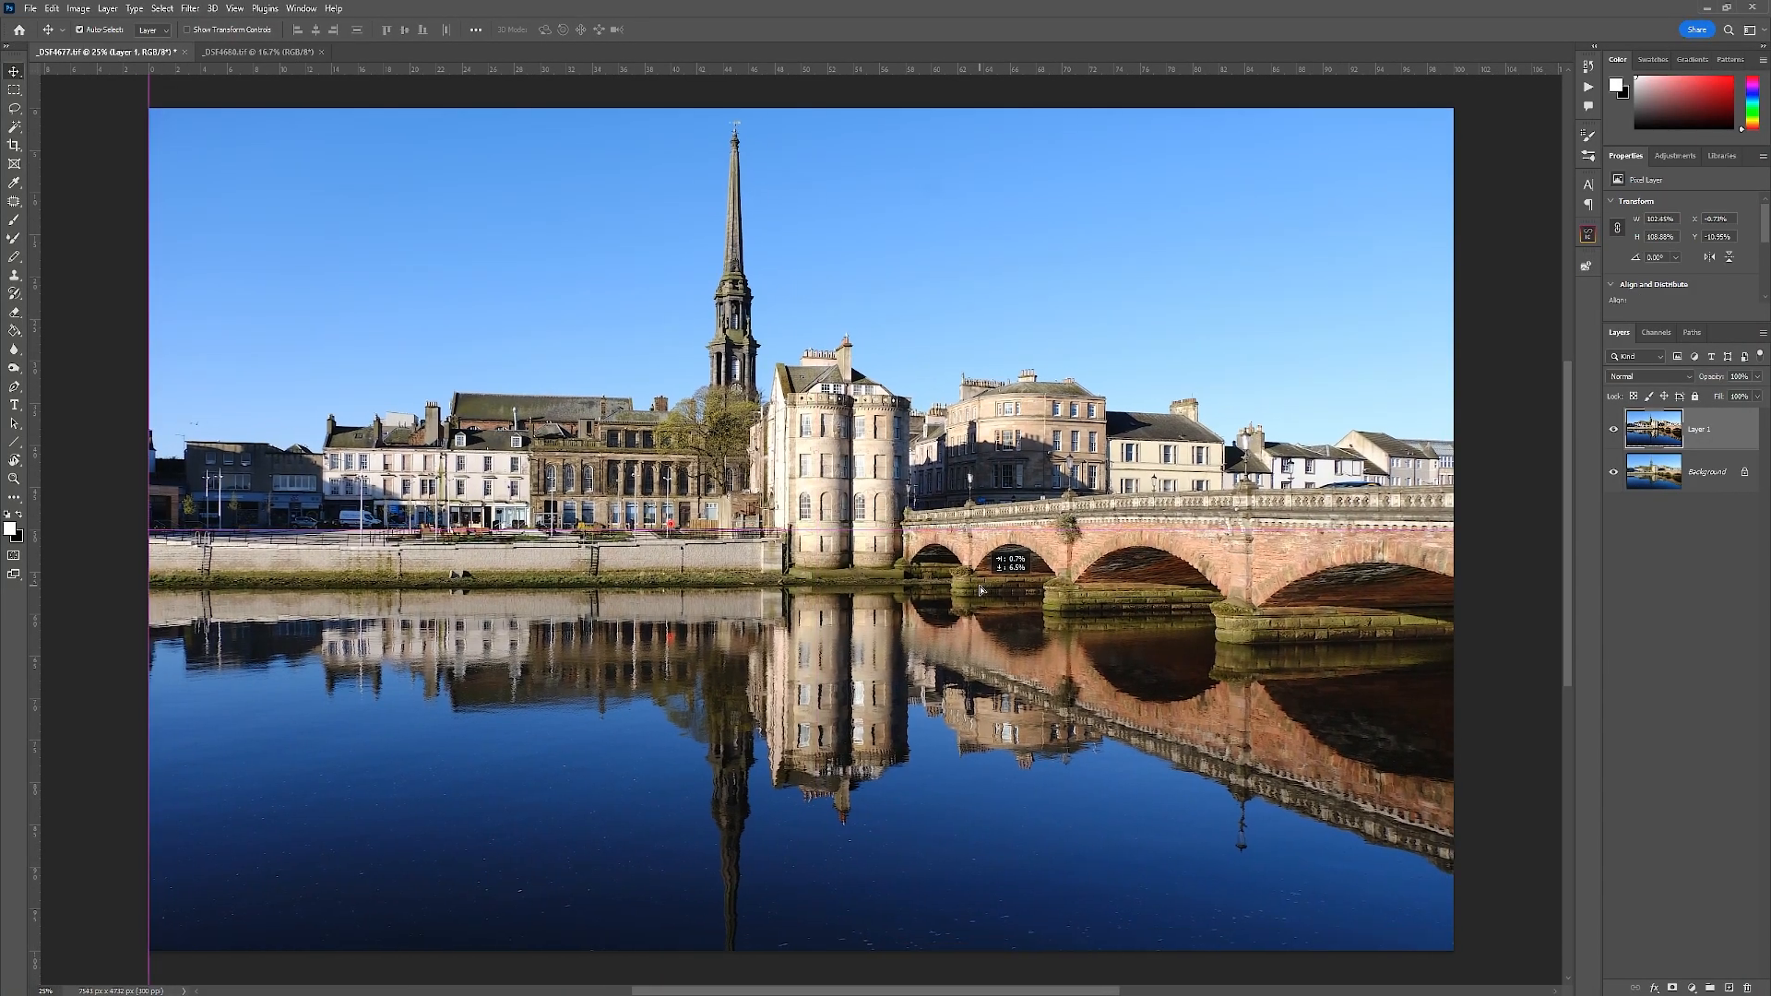
- Paint the layer mask over the riverside buildings, bridge, spire and reflection, and lower the sharp layer's opacity
click(14, 219)
click(1720, 430)
key(x)
mouse_move(855, 420)
mouse_down()
mouse_move(866, 459)
mouse_move(824, 478)
mouse_move(837, 542)
mouse_move(871, 543)
mouse_up()
drag(683, 473, 531, 495)
drag(1241, 463, 1308, 461)
drag(738, 369, 738, 152)
drag(1711, 376, 1683, 376)
drag(837, 621, 844, 766)
- Stamp the riverside image's visible layers into a merged layer and sharpen it by 11 in Camera Raw
key(ctrl+shift+alt+e)
click(1613, 471)
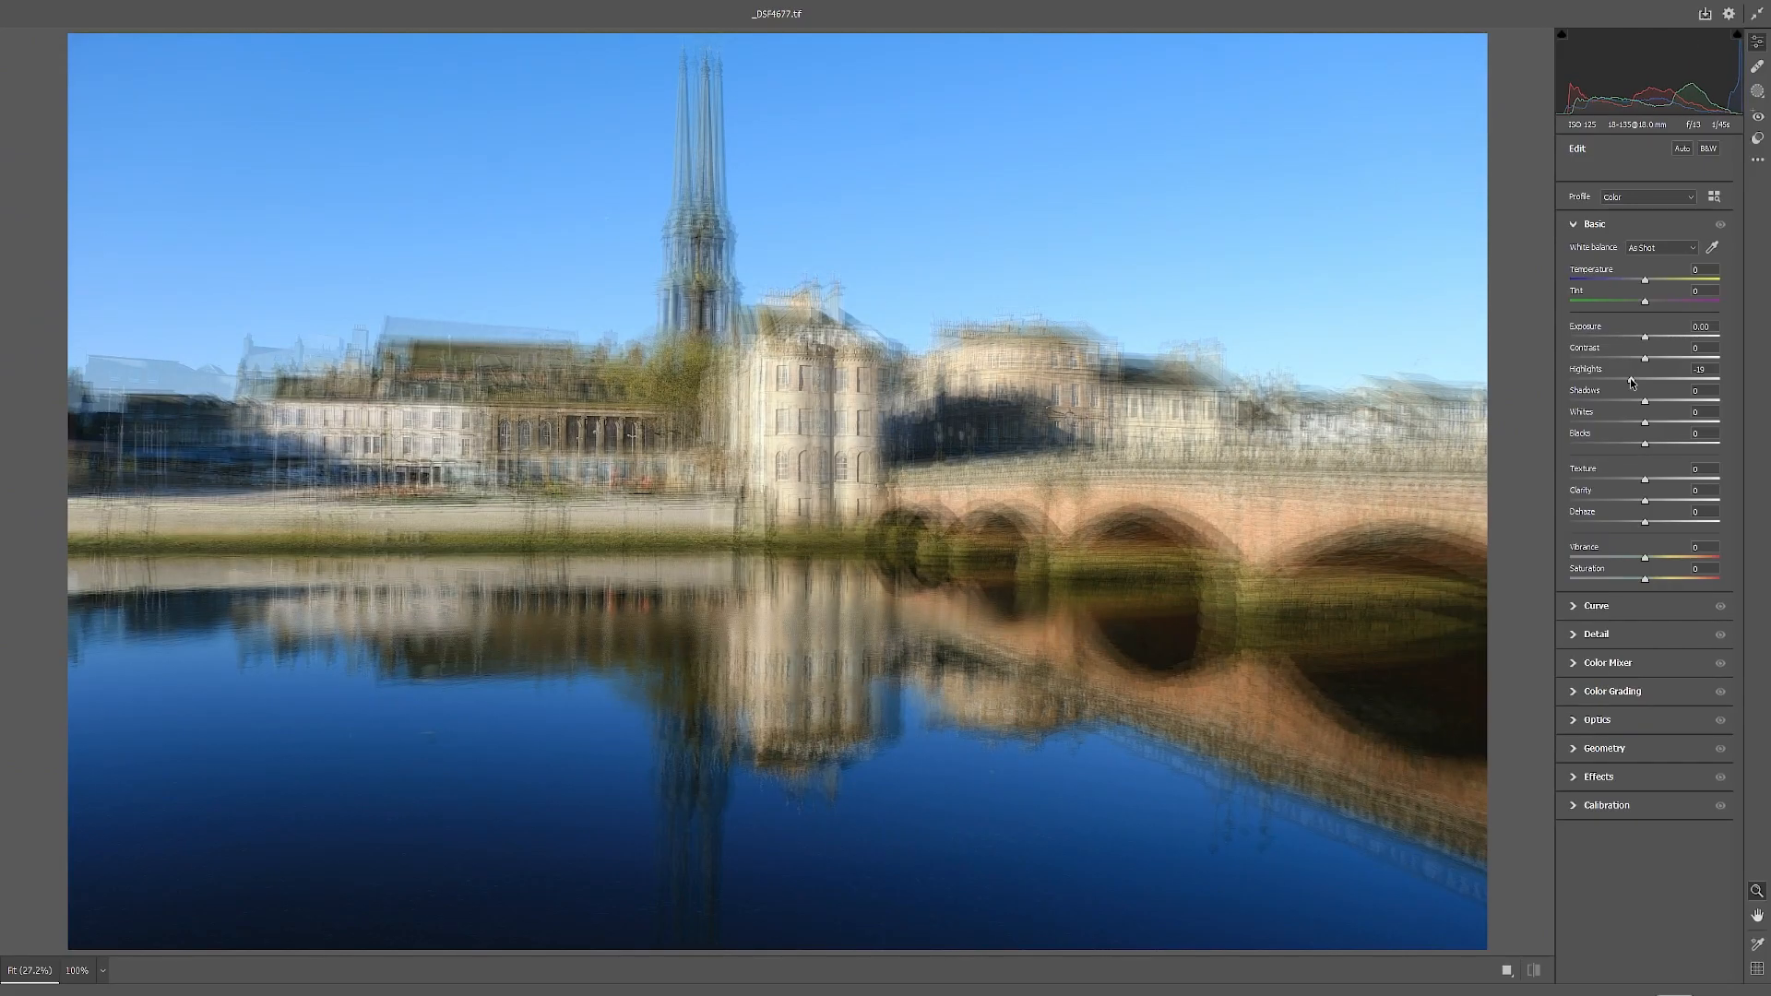
click(1596, 634)
drag(1570, 316, 1579, 315)
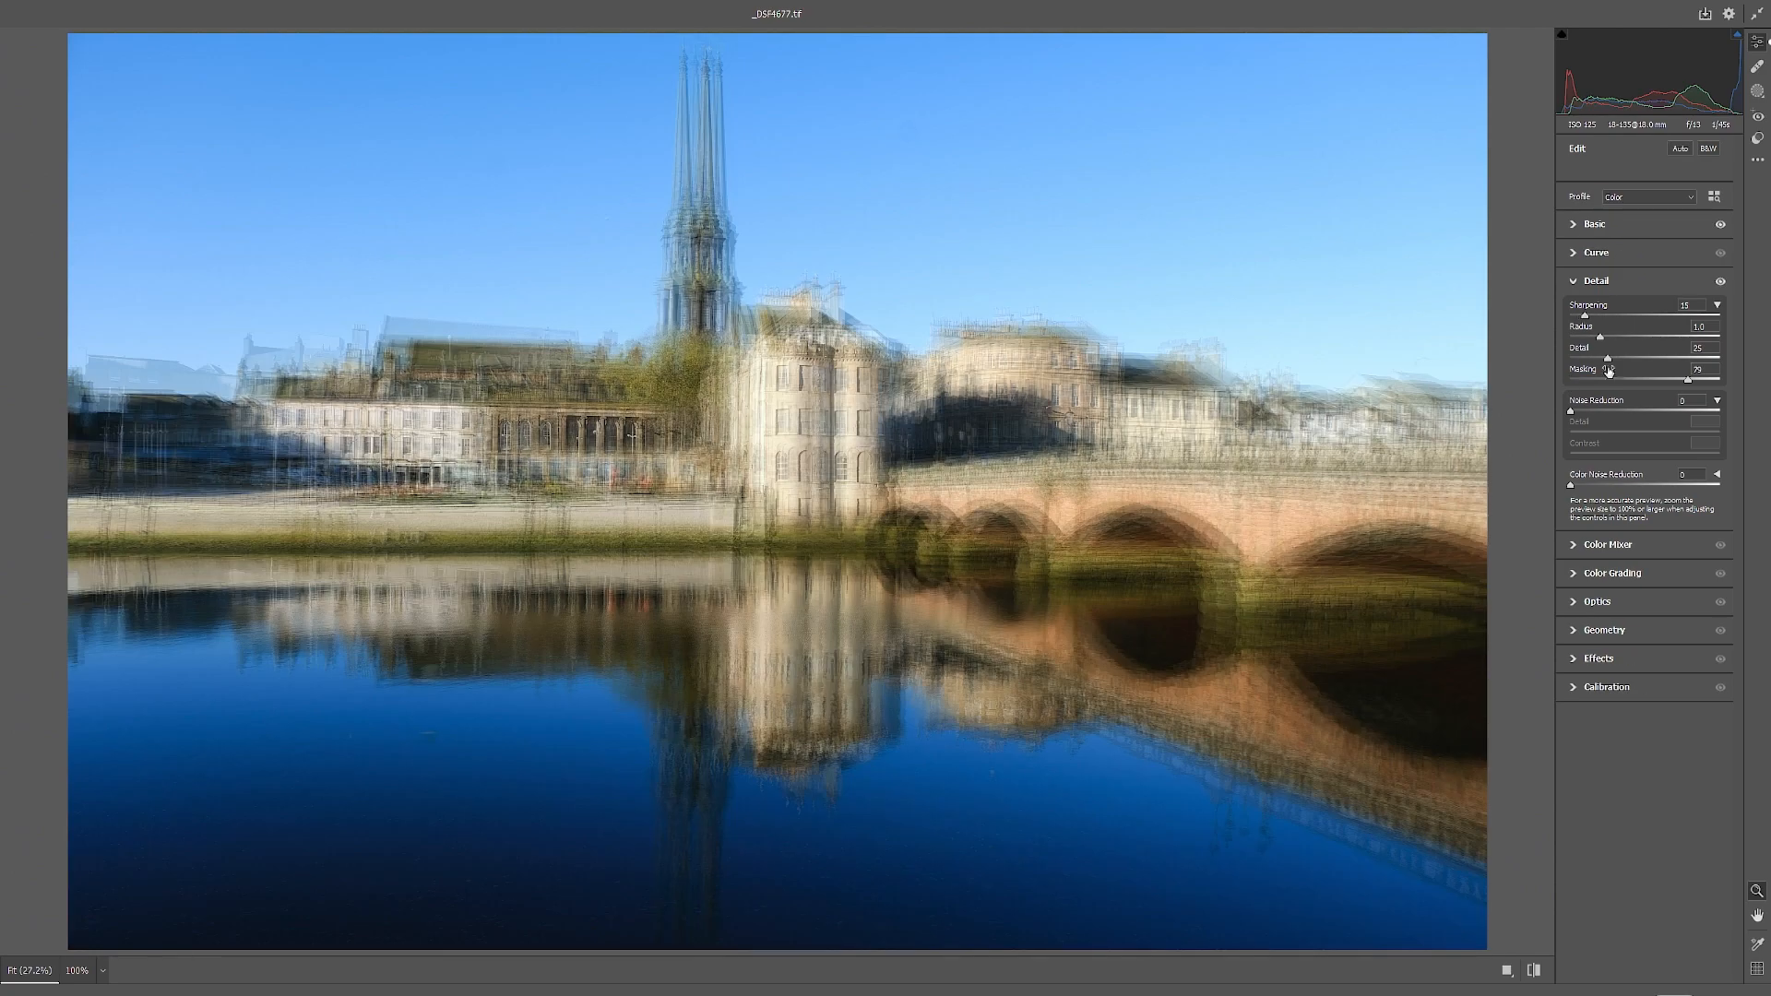
- Reduce one colour range in Camera Raw's Color Mixer and preview the image in black and white
click(1574, 545)
click(1661, 355)
click(1592, 355)
mouse_move(1645, 412)
mouse_down()
mouse_move(1621, 412)
mouse_move(1684, 391)
mouse_move(1622, 412)
mouse_up()
click(1626, 355)
click(1609, 355)
click(1709, 148)
click(1709, 148)
- Apply the Camera Raw edits and compare the riverside image with the top layer hidden and shown
click(1674, 994)
click(1614, 429)
click(1613, 429)
click(1675, 156)
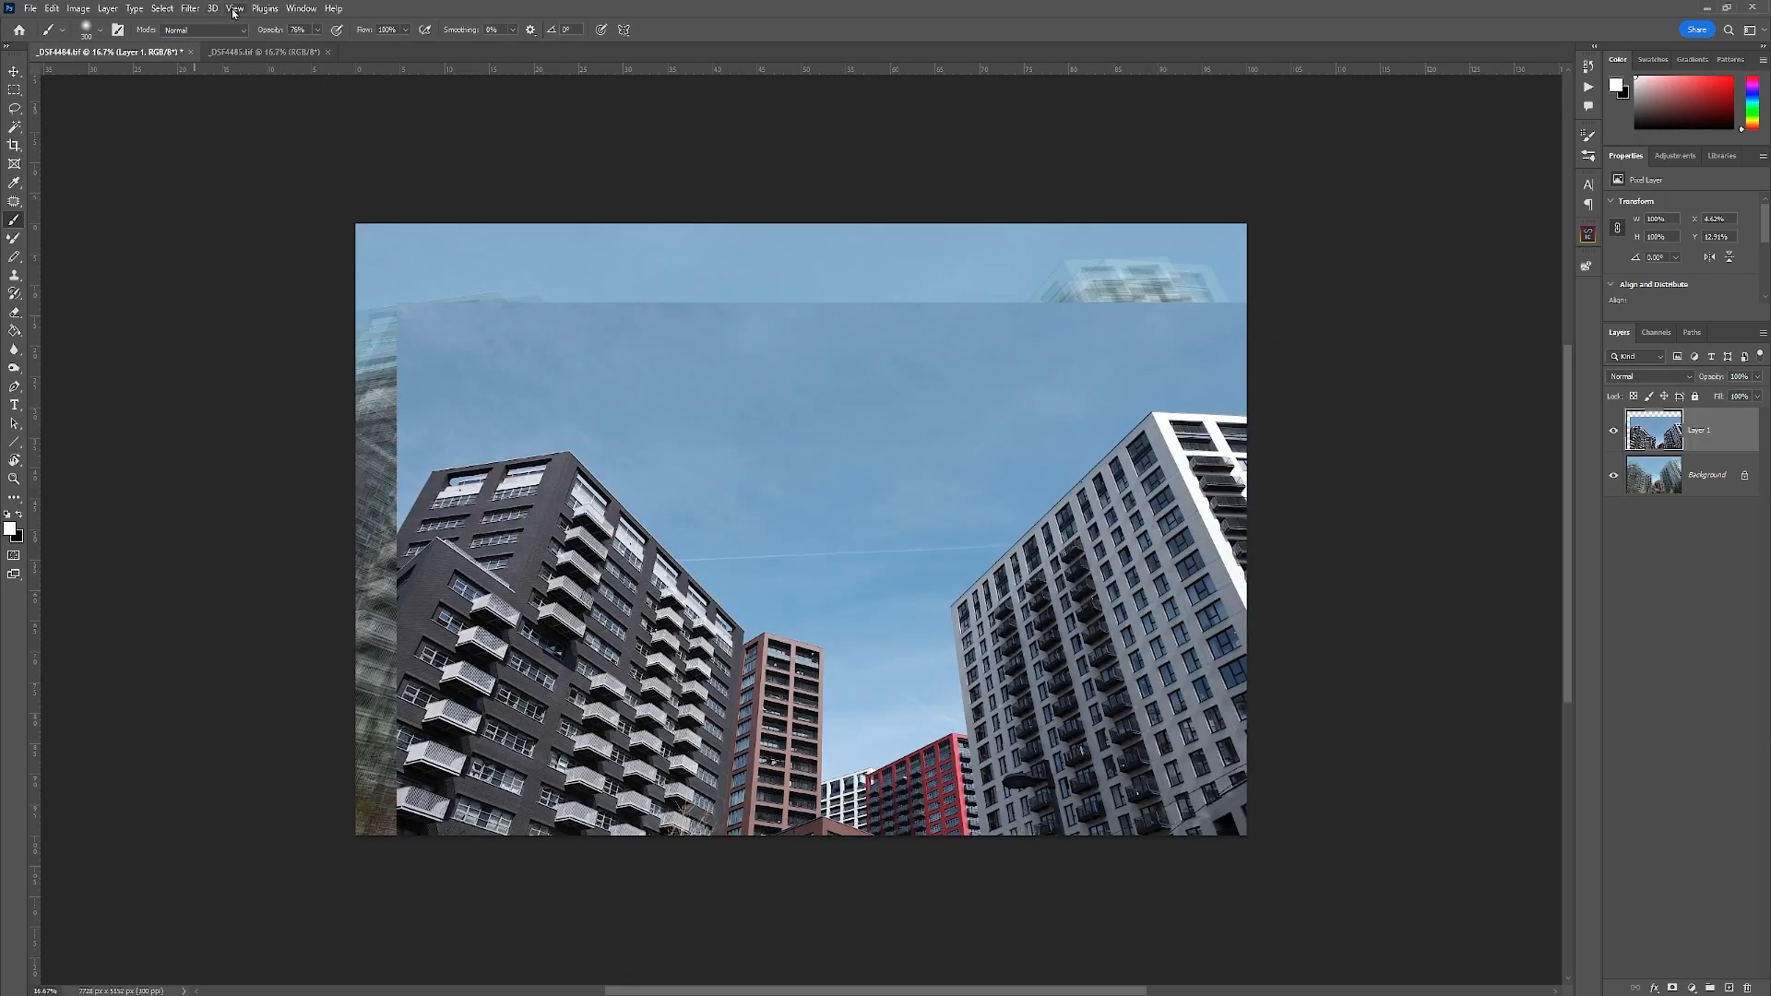
- Align the sharp tower-block layer with the edges of the blurred image below it
click(51, 8)
key(Escape)
drag(908, 529, 938, 518)
- Set the sharp tower-block layer to Soft Light, reduce its opacity slightly and compare it hidden and shown
click(1649, 376)
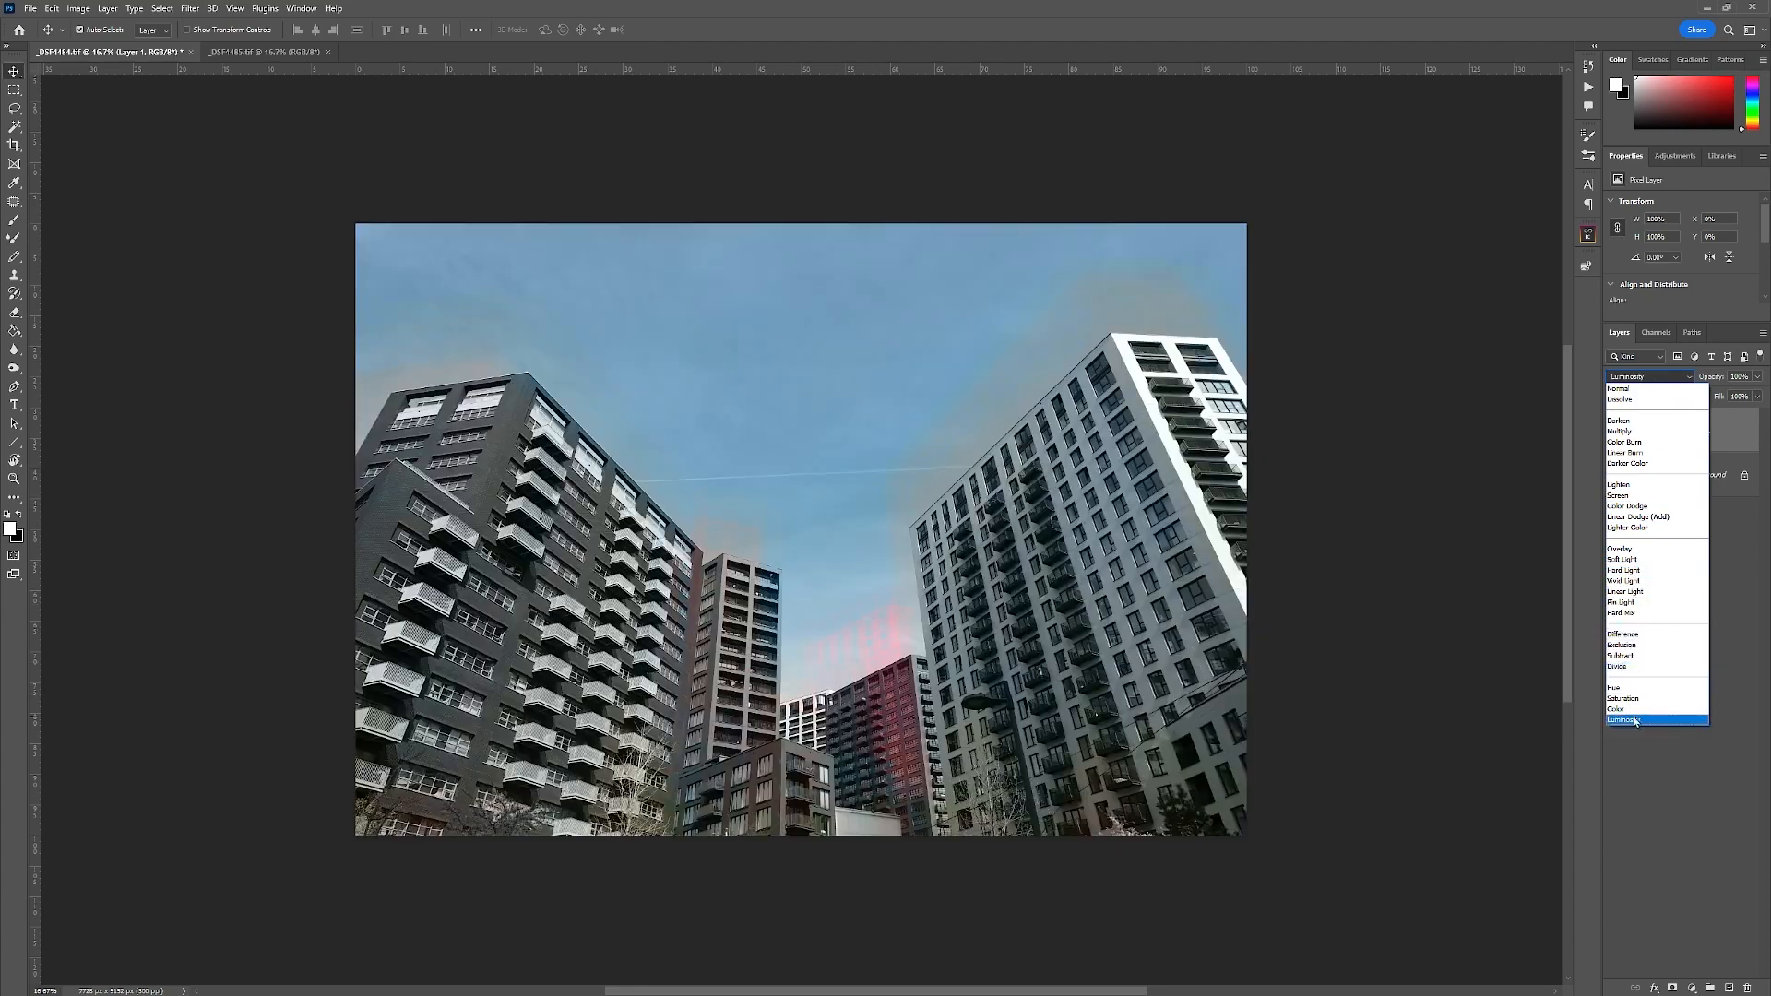
click(1622, 559)
mouse_move(1758, 376)
mouse_down()
mouse_move(1724, 395)
mouse_move(1753, 397)
mouse_up()
click(1614, 432)
click(1615, 432)
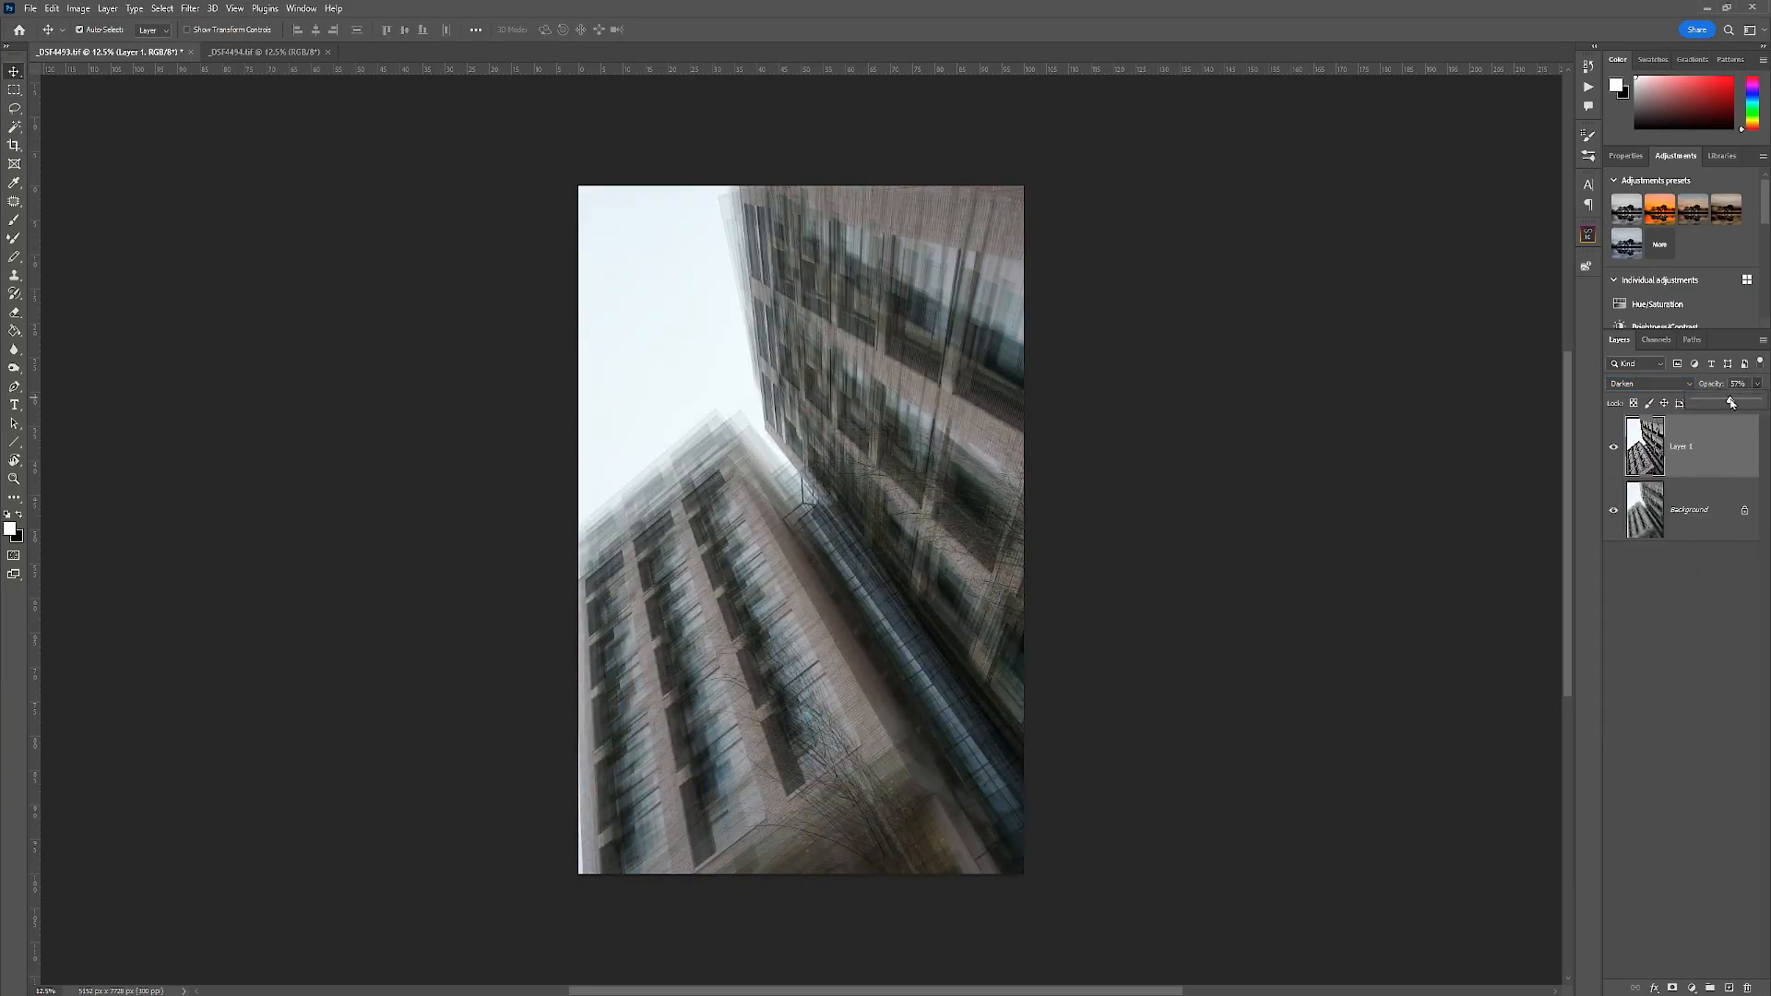
- Add a Hue/Saturation adjustment to the stone building image and paint white on the Group 1 mask along both facades
click(1658, 304)
drag(1681, 284, 1726, 286)
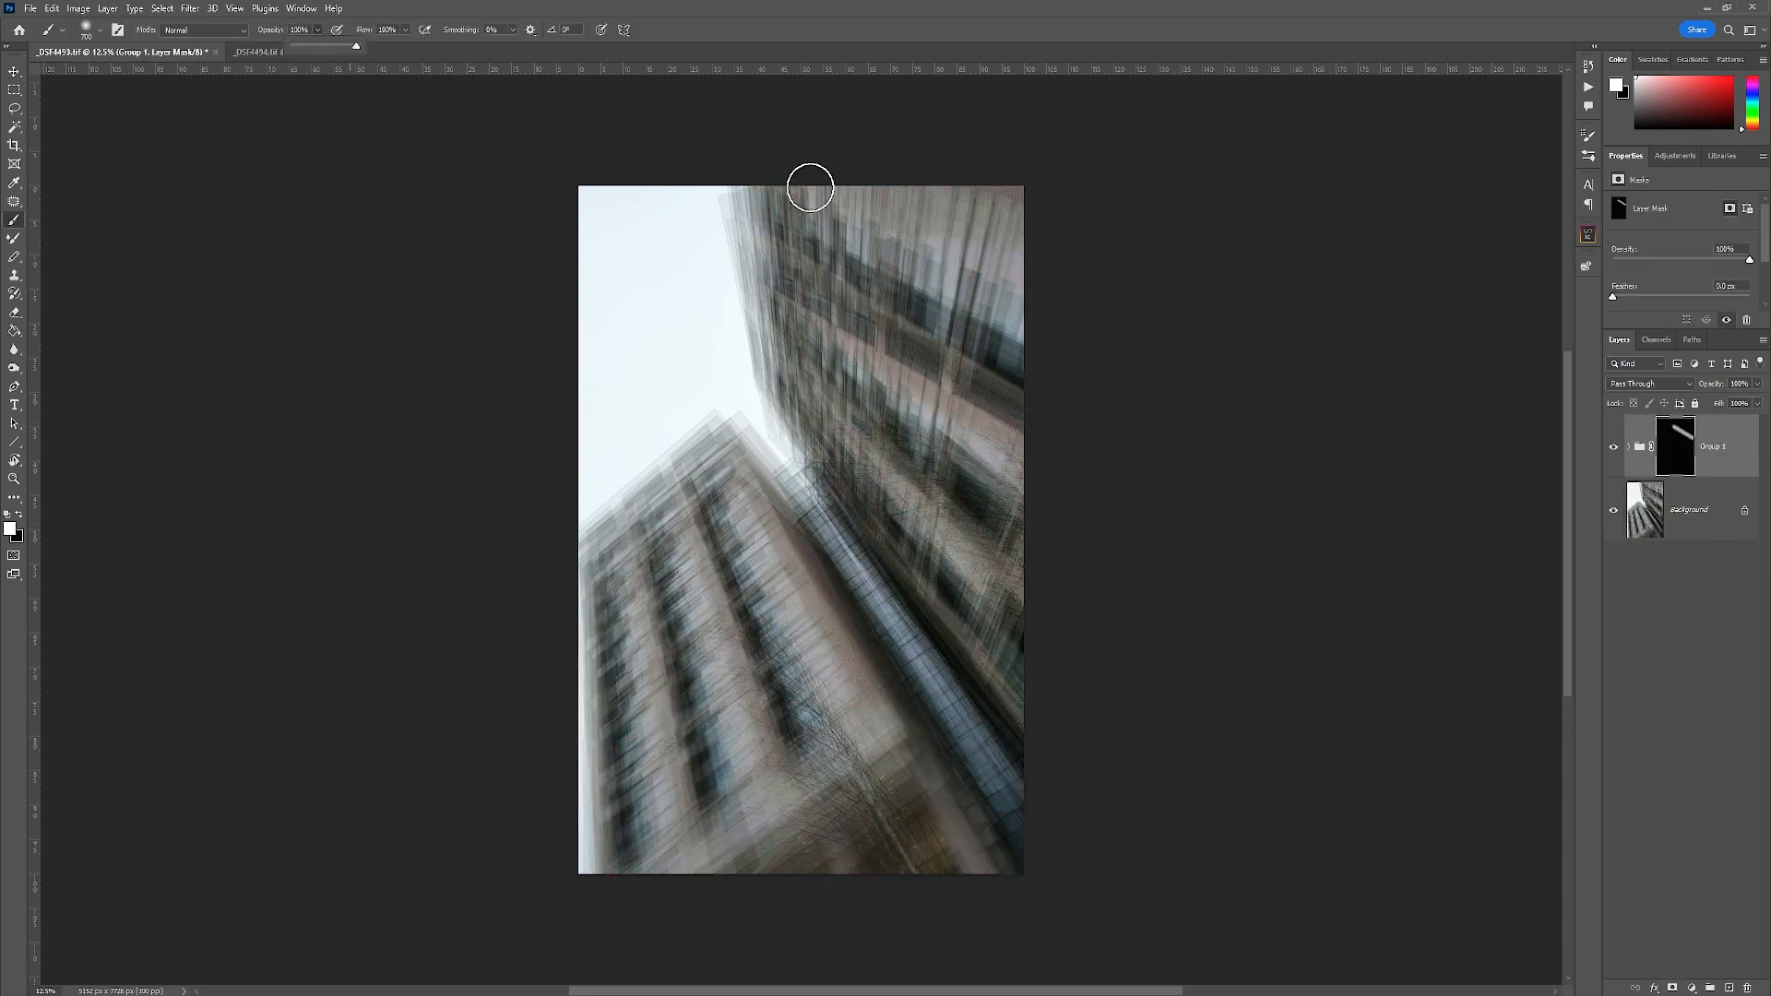
drag(896, 214, 1005, 233)
drag(759, 210, 1010, 436)
drag(819, 405, 989, 563)
drag(810, 519, 1009, 837)
drag(694, 498, 789, 798)
drag(632, 536, 696, 847)
drag(738, 456, 897, 738)
drag(591, 560, 600, 867)
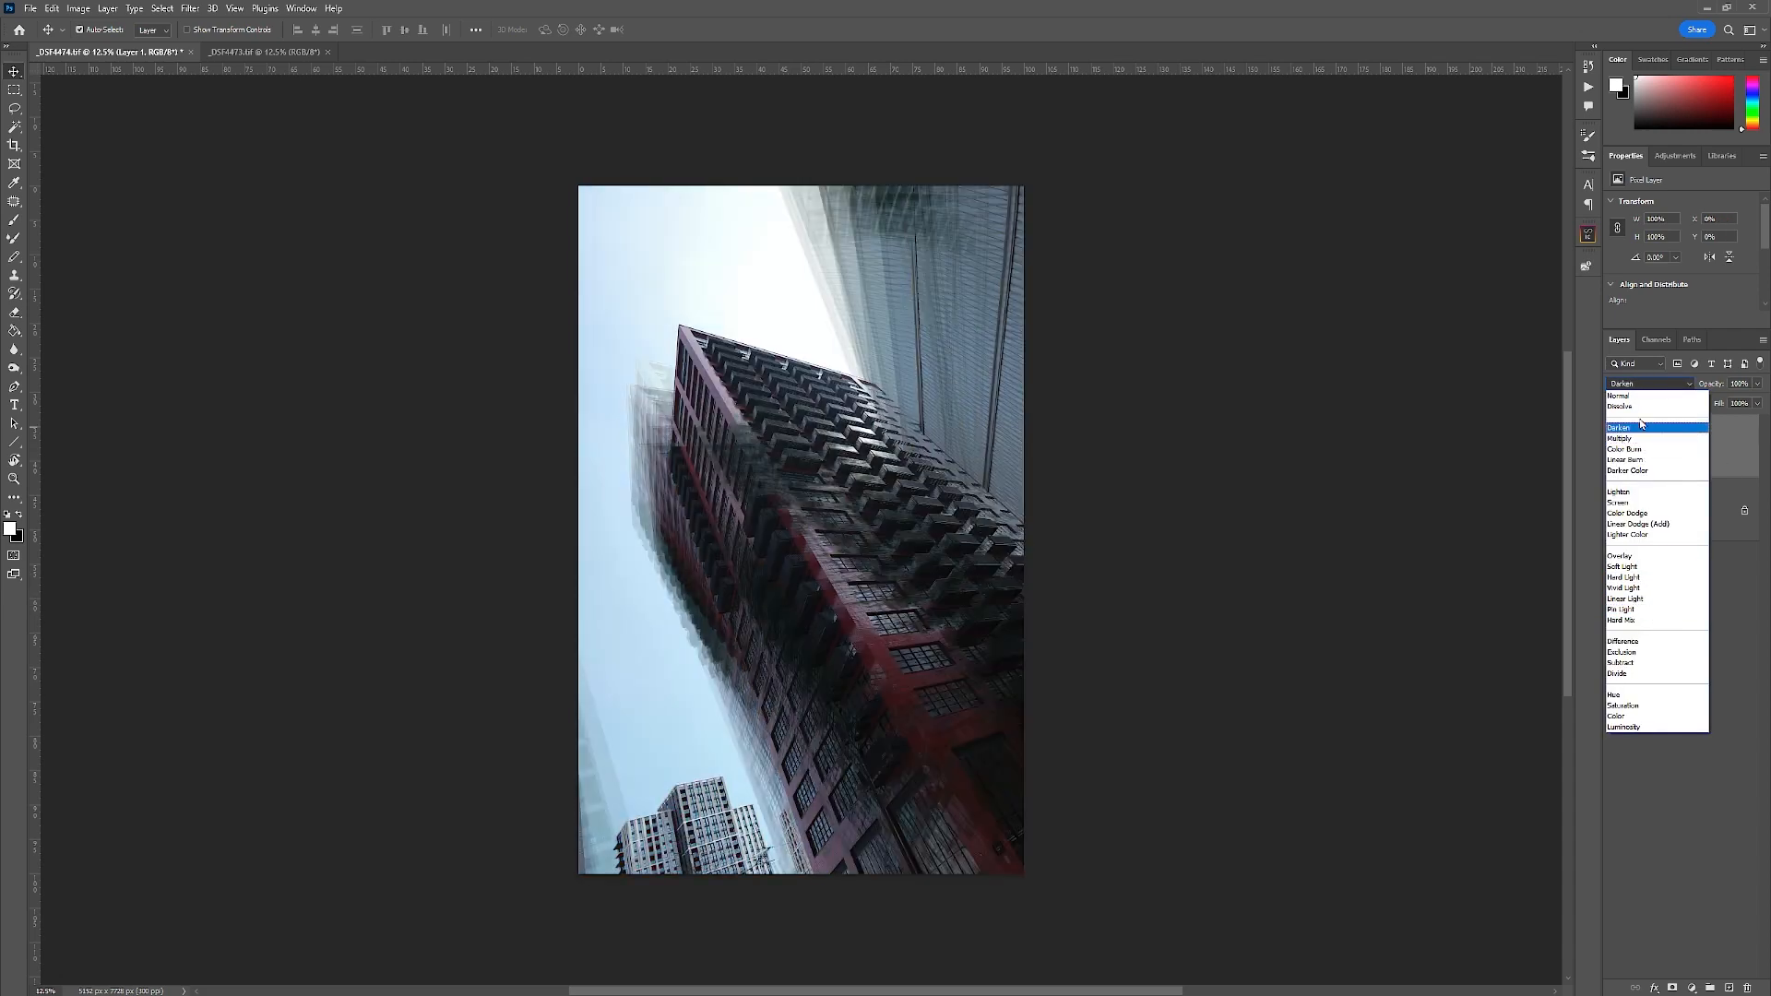
- Hide the red tower's sharp layer, set to Normal, with a black mask and paint its facades back in at 40% opacity
click(1637, 391)
alt+click(1672, 988)
key(4)
drag(679, 436, 1018, 787)
drag(659, 503, 793, 817)
drag(904, 544, 922, 830)
click(1757, 383)
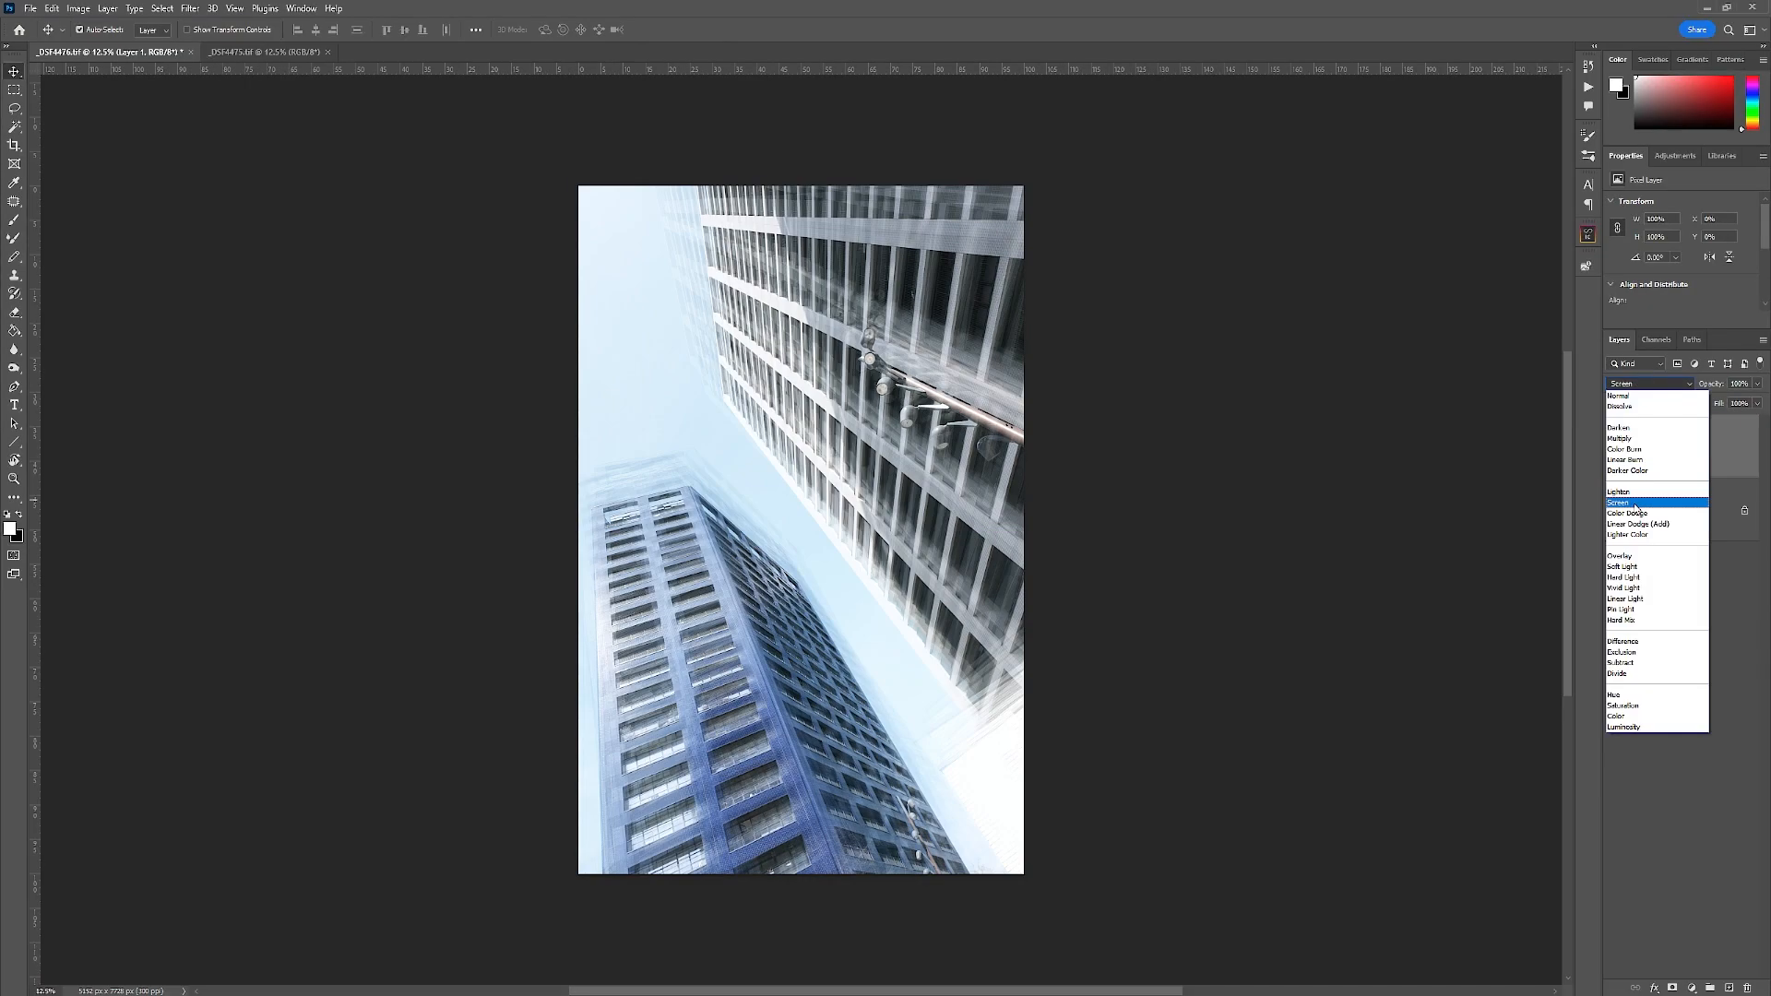
- Paint white on the sharp layer's mask at about 43% opacity along the blue tower and the dark facade
key(Escape)
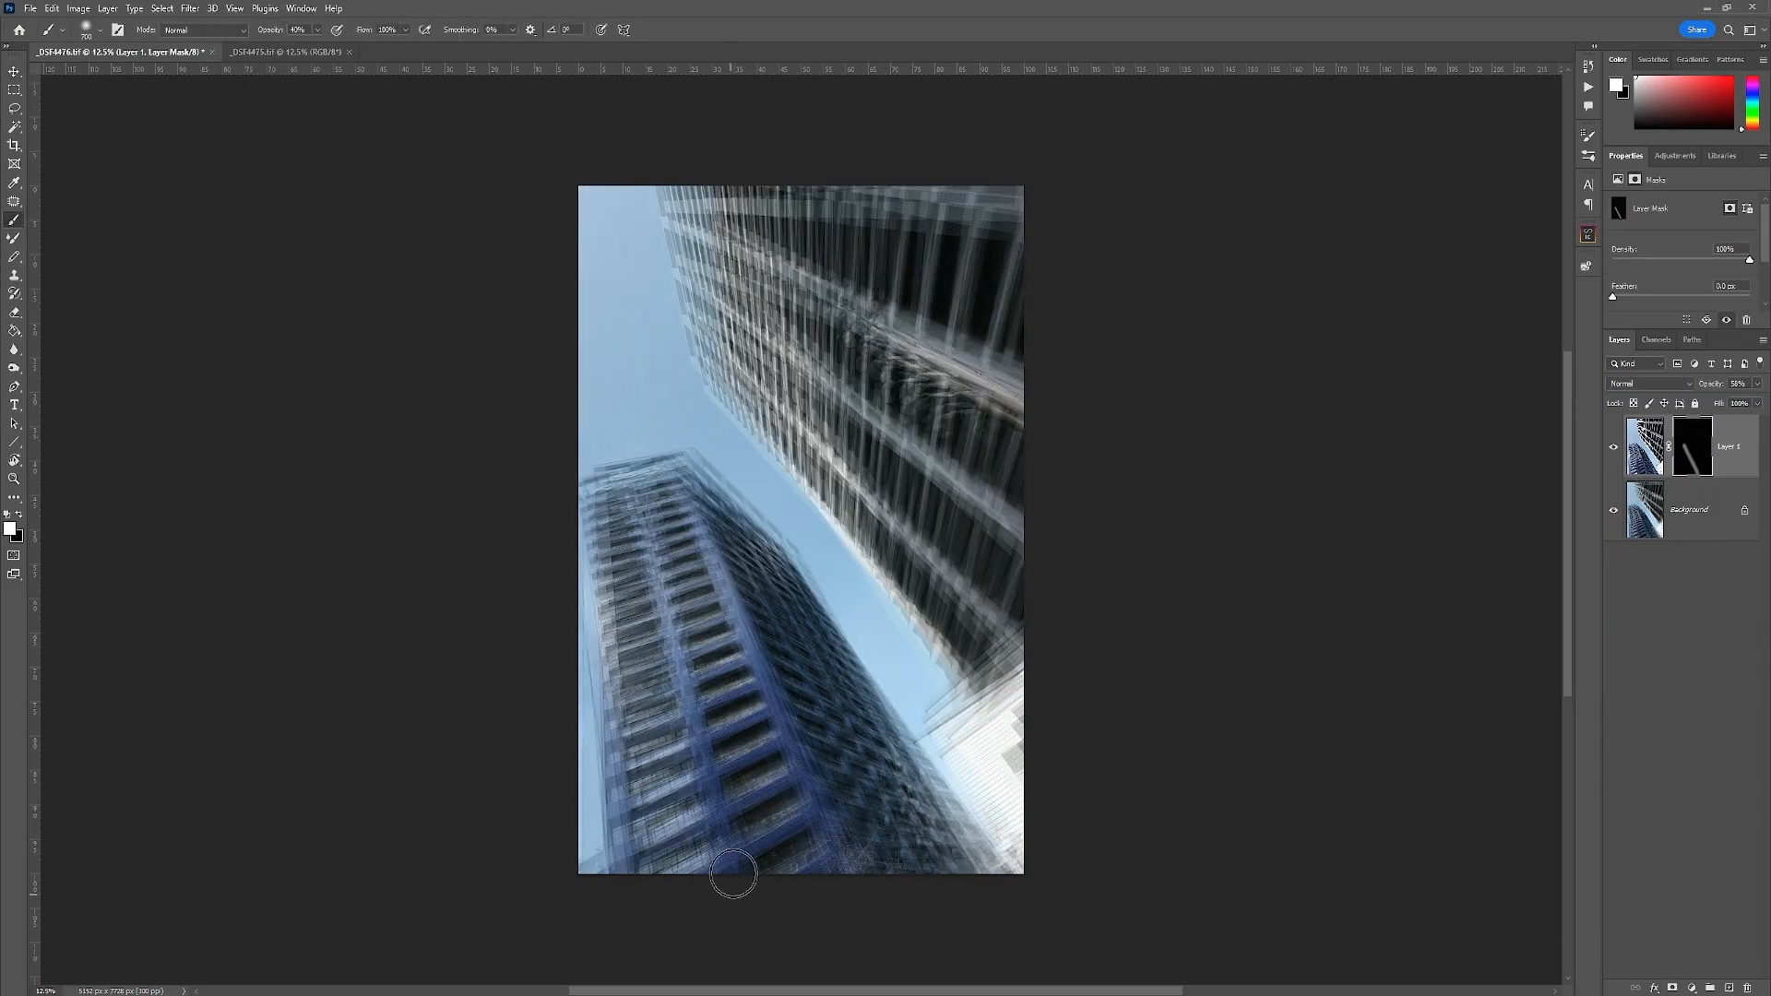
drag(731, 865, 834, 419)
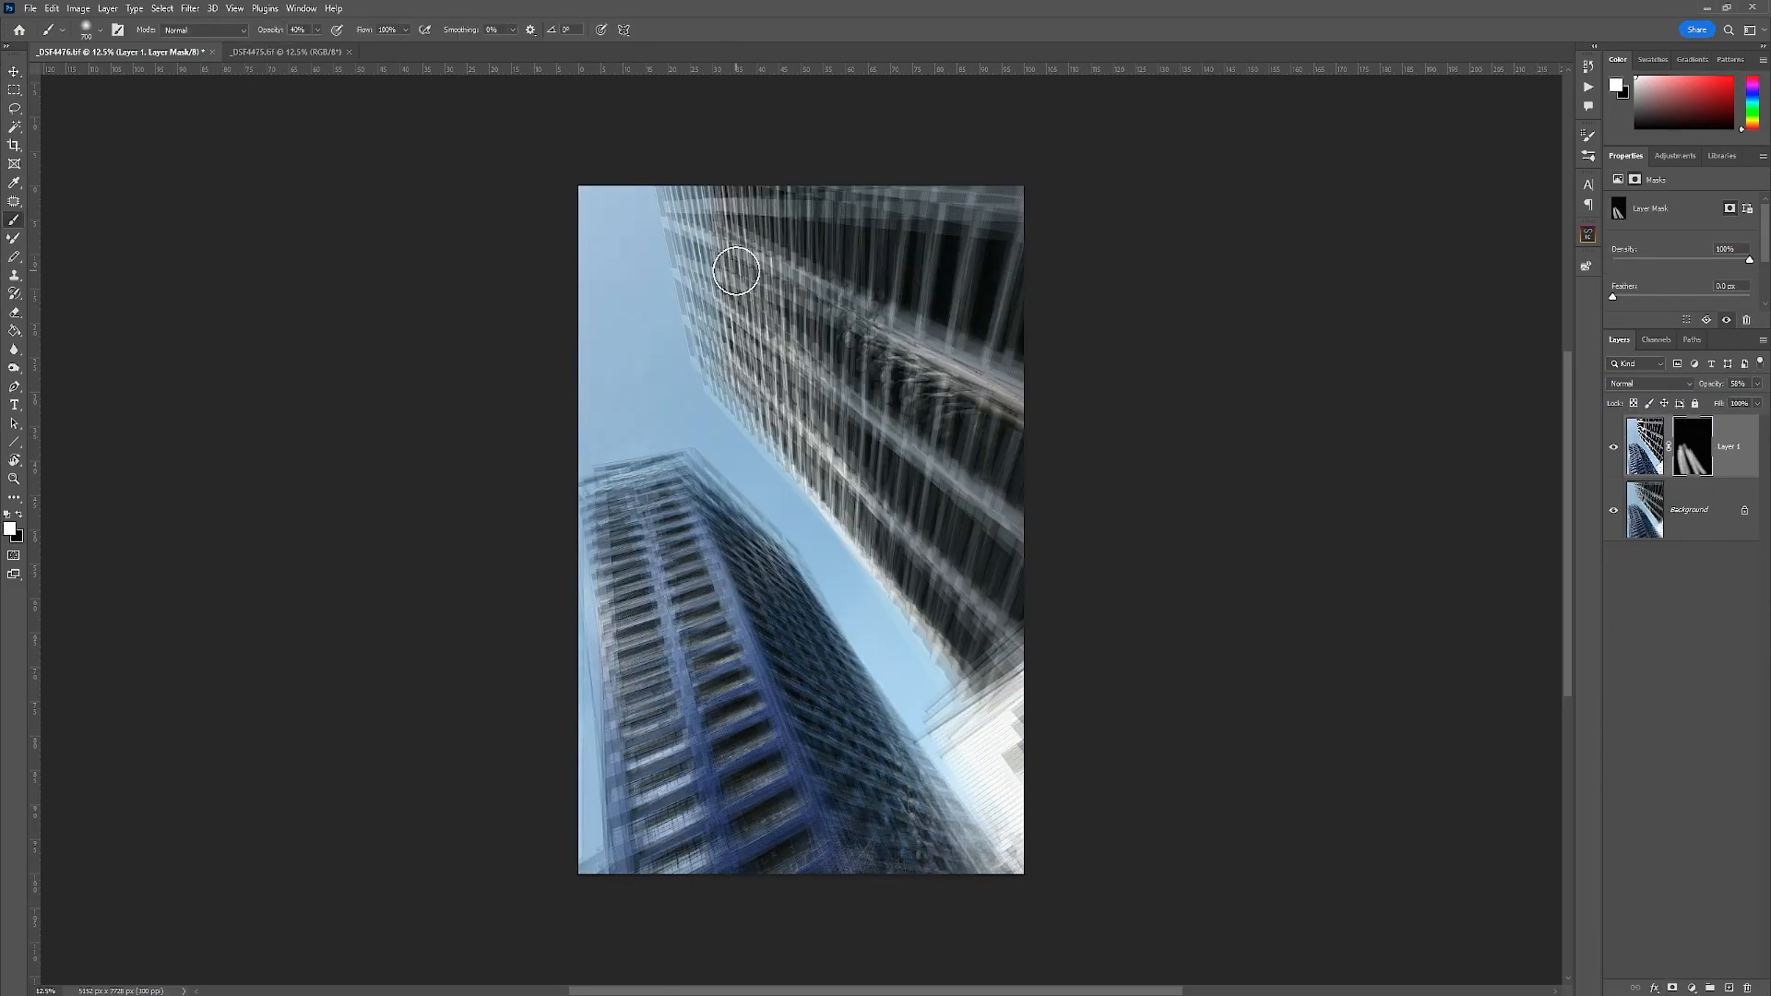
drag(738, 336, 1035, 541)
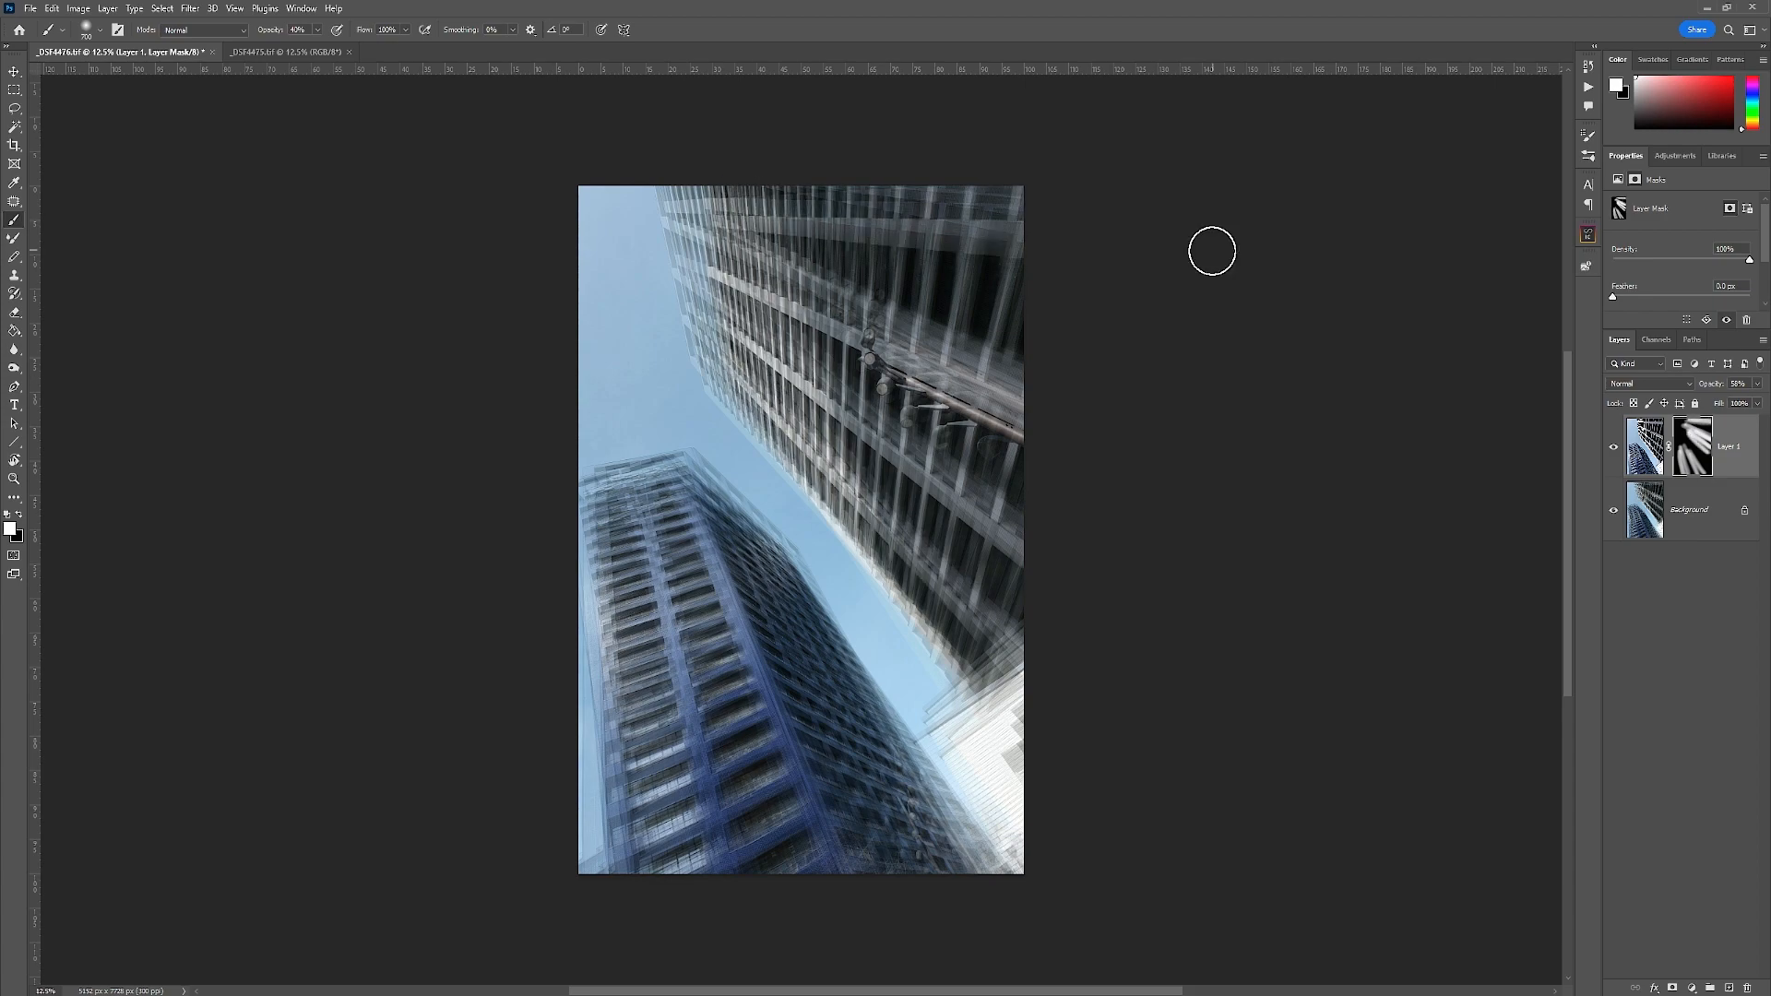